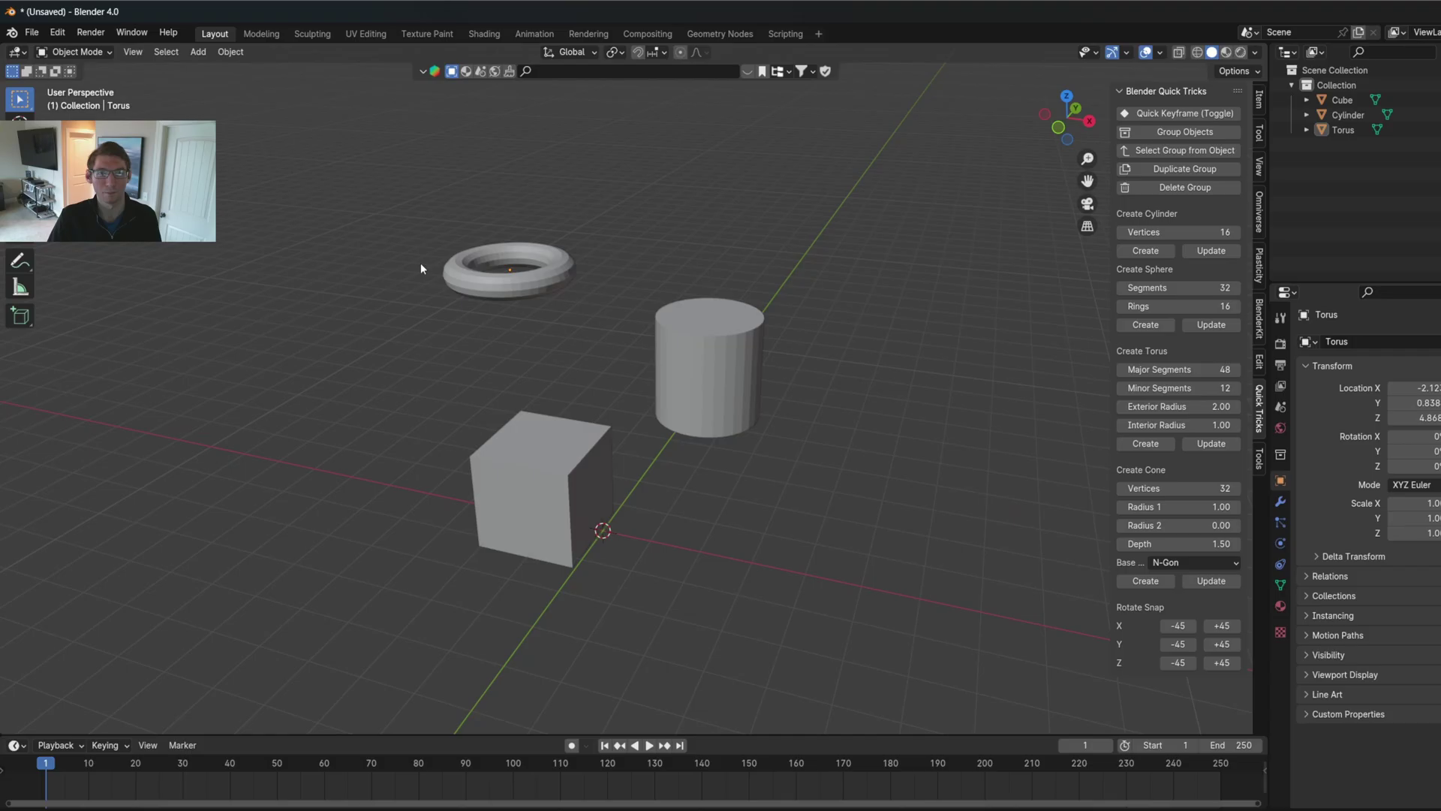
Box-select the cube, cylinder and torus and group them.
drag(347, 185, 786, 620)
click(1185, 131)
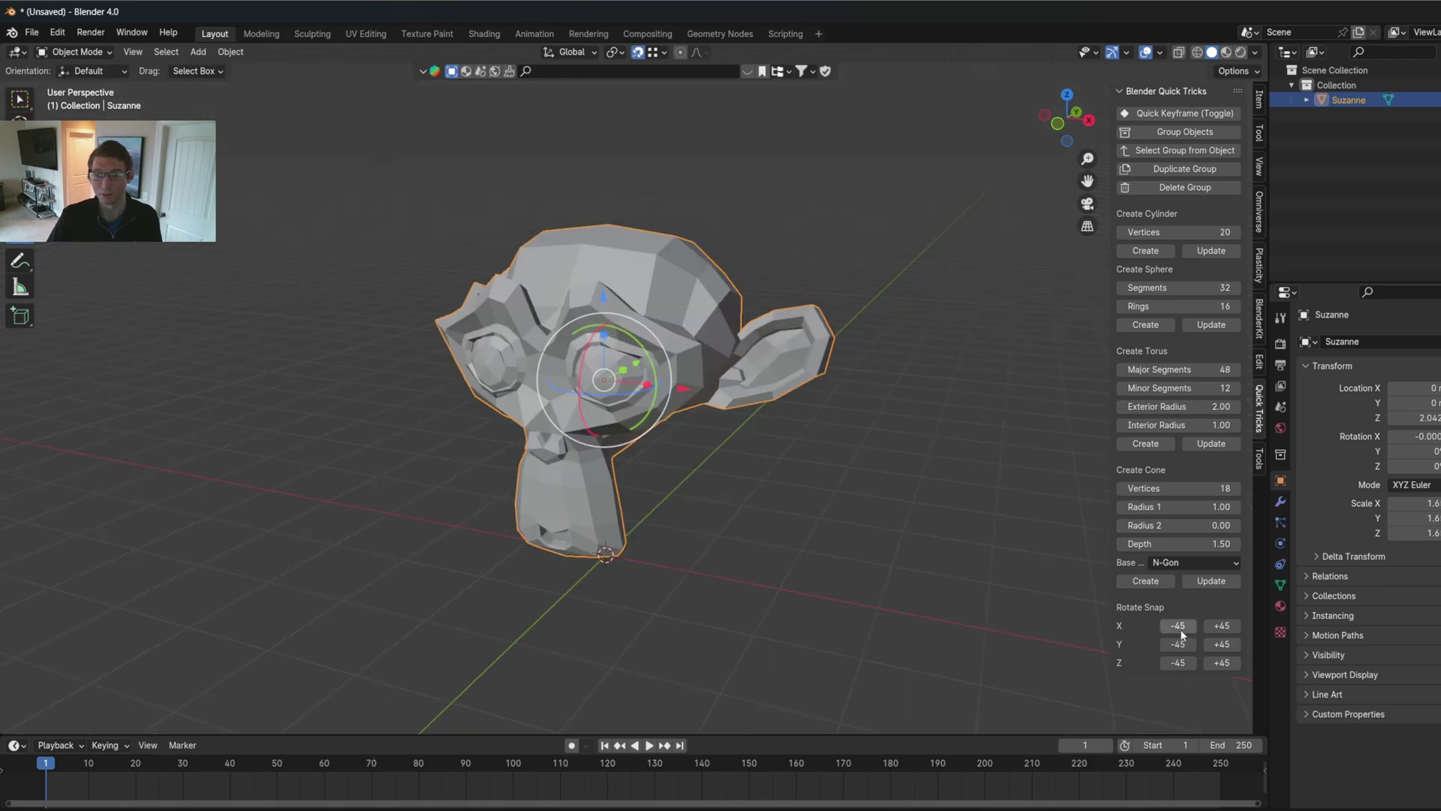
Rotate the monkey head in 45-degree snaps: -45 once and +45 twice about X, -45 twice and +45 once about Y.
click(1181, 629)
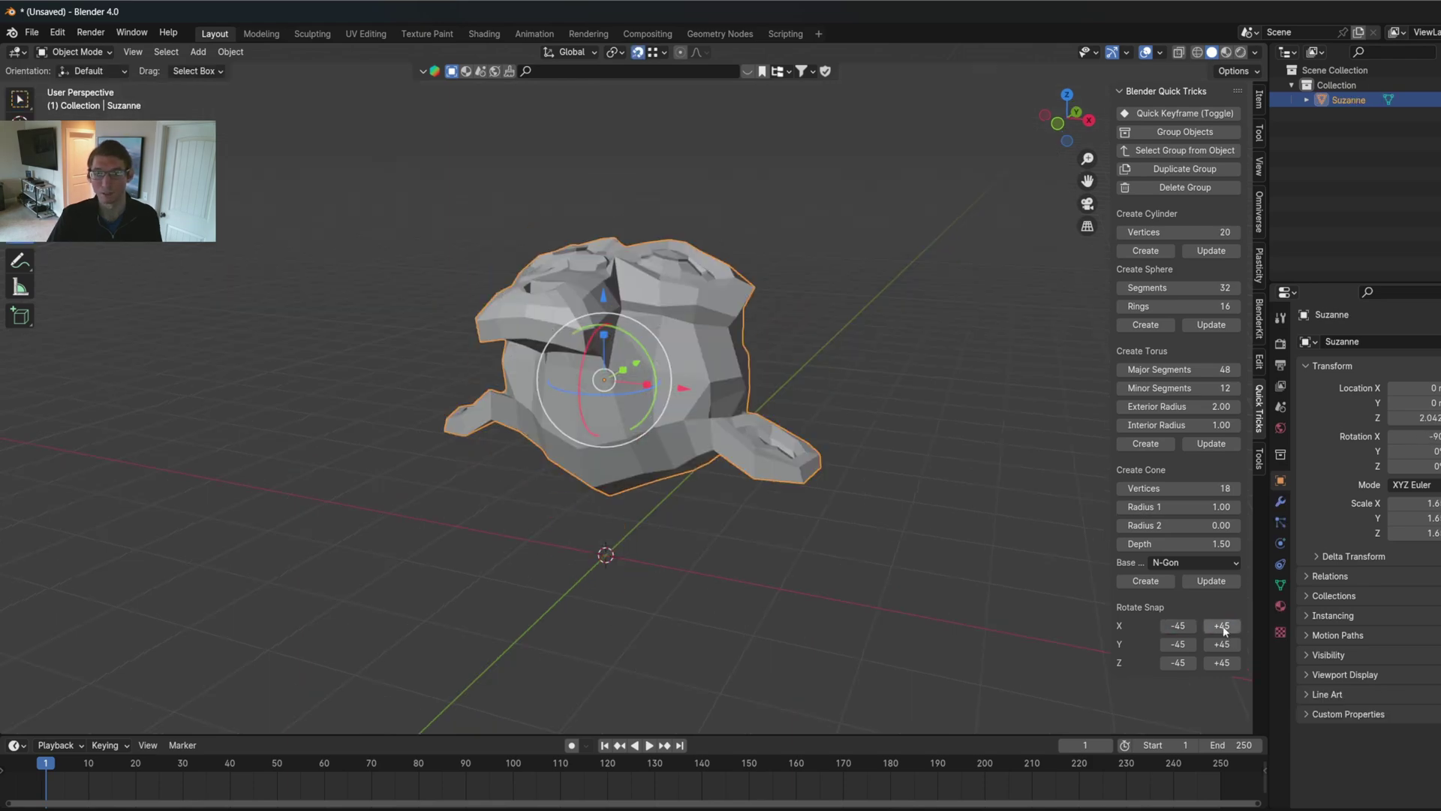
click(1223, 626)
click(1224, 626)
click(1189, 645)
click(1188, 647)
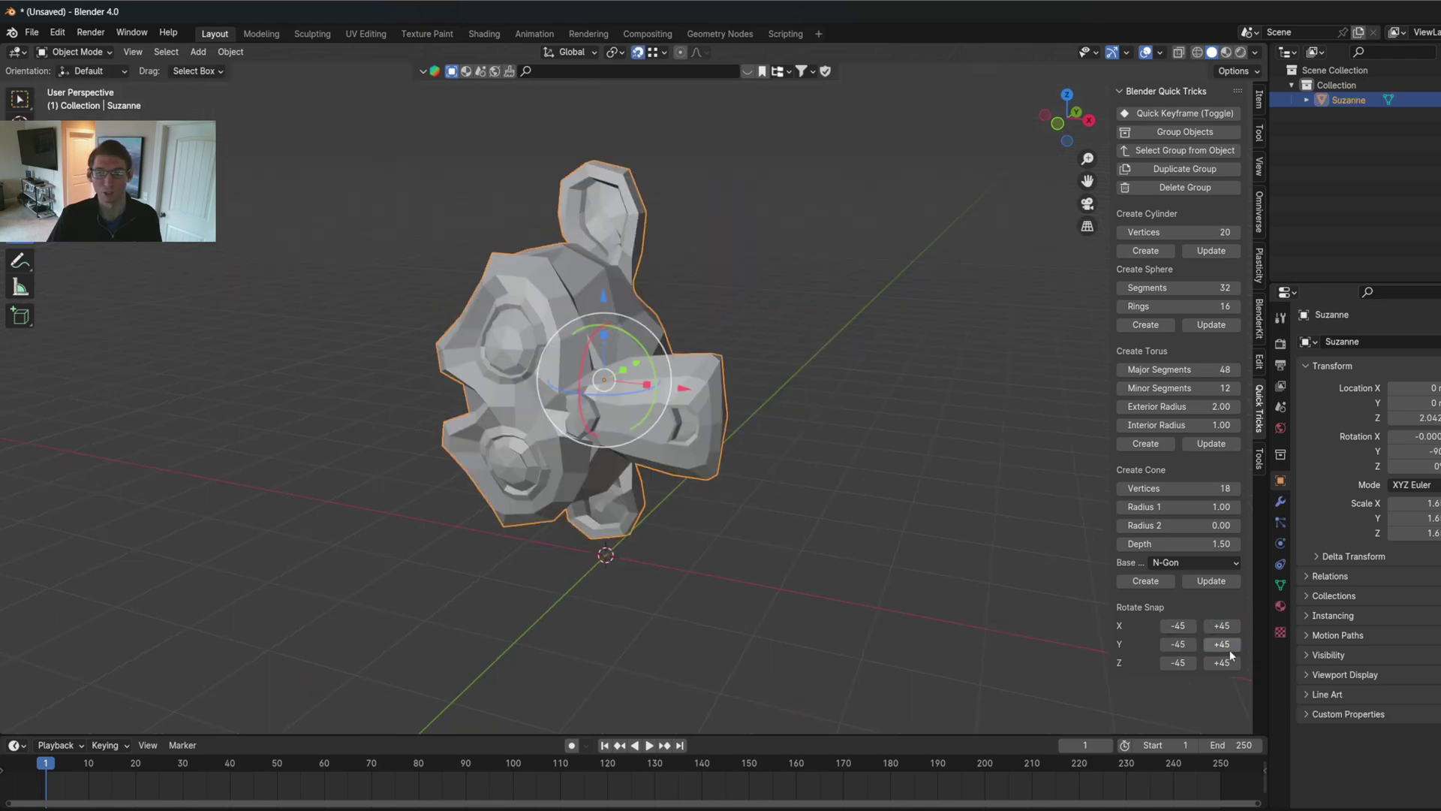
click(1222, 646)
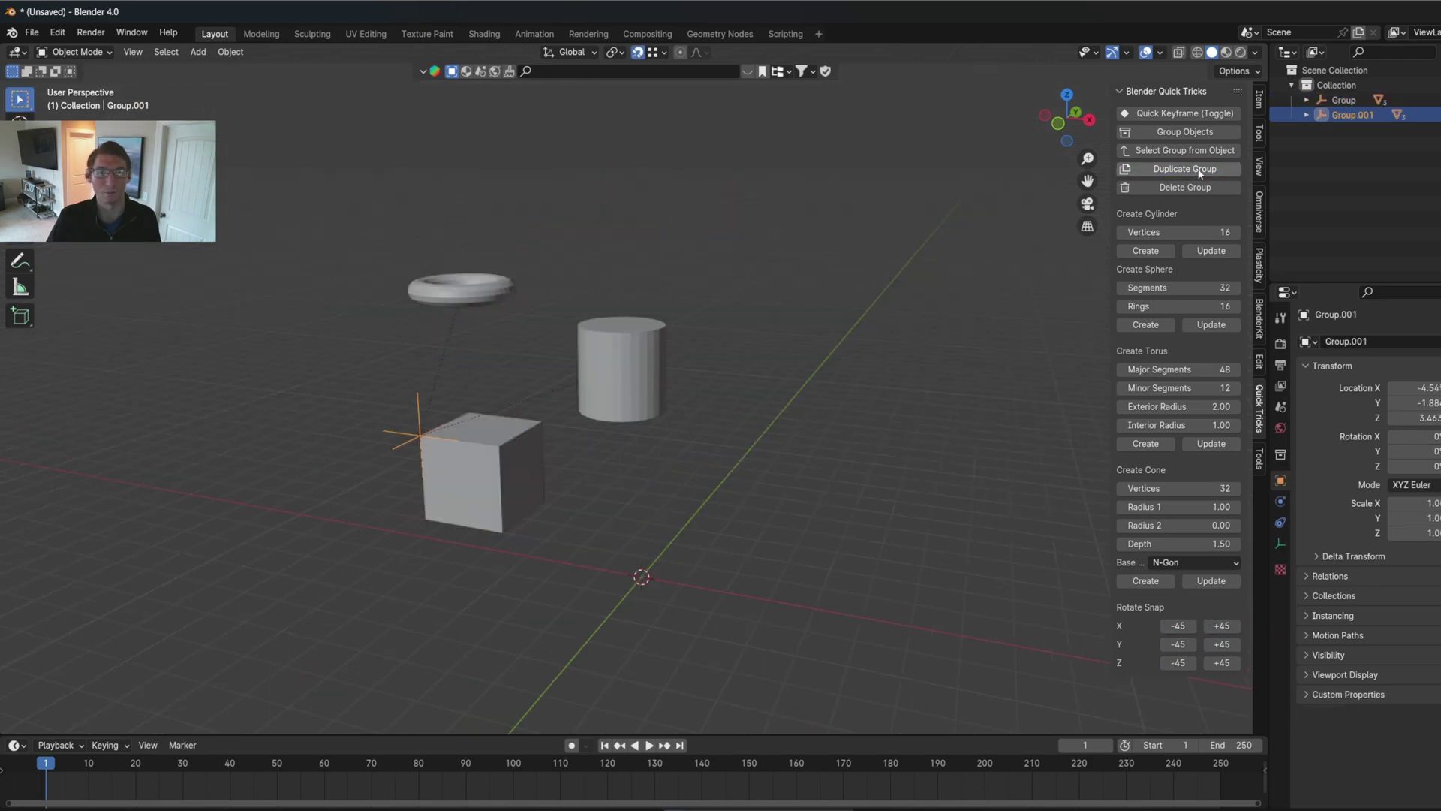
Duplicate the group, place the copy beside the original and select its group from a member object.
click(1185, 169)
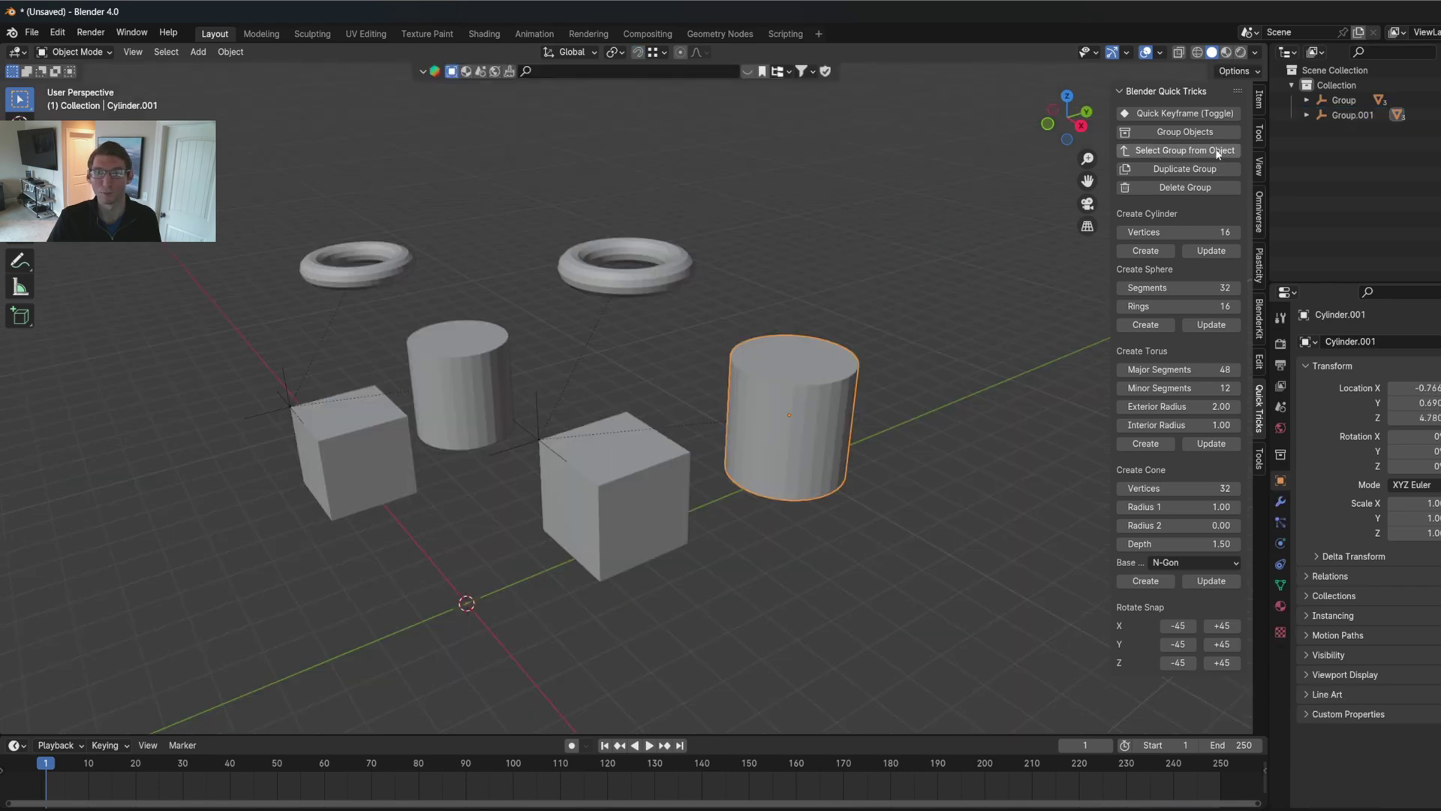
click(1216, 151)
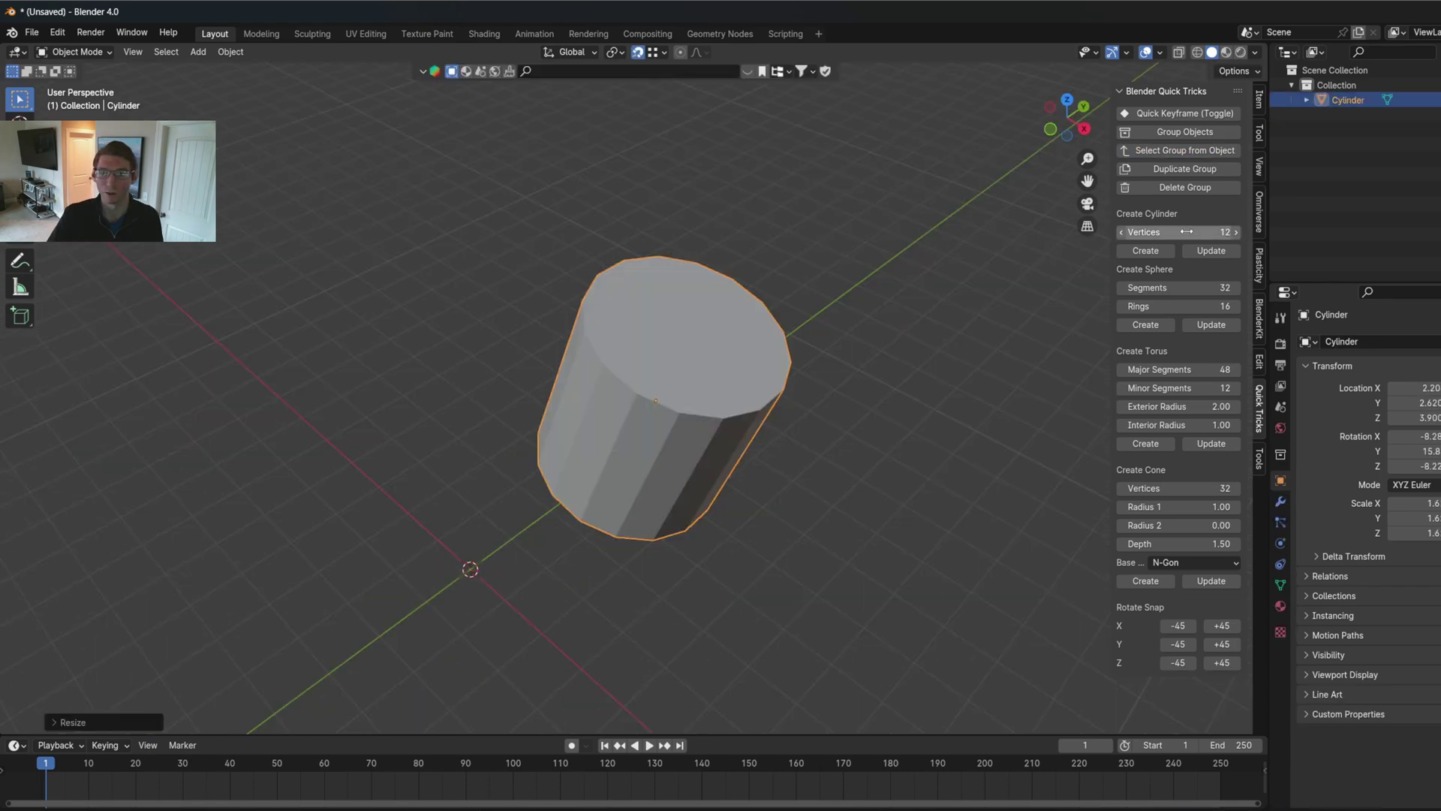
Update the existing cylinder to 12 vertices.
click(1223, 253)
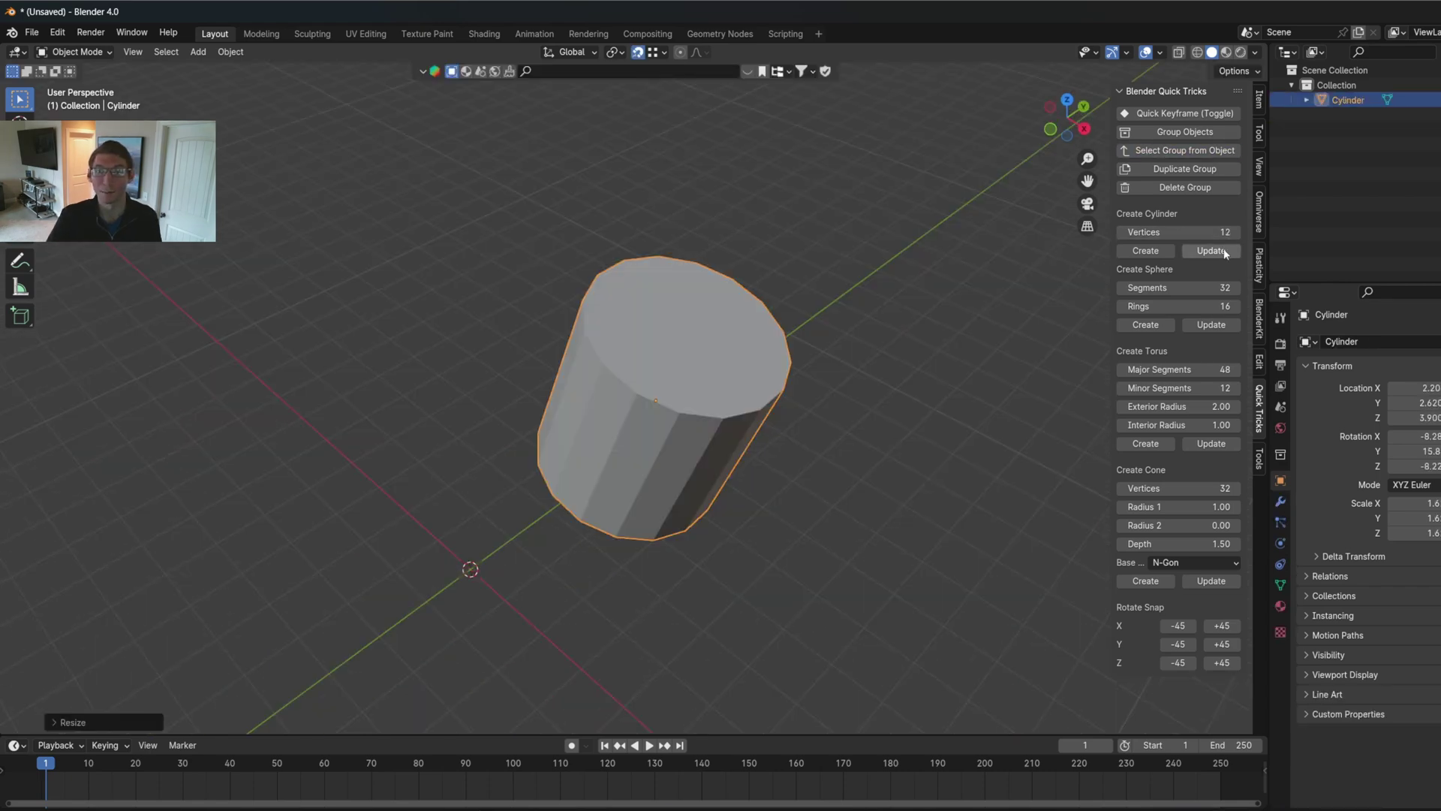
middle_drag(901, 278, 867, 309)
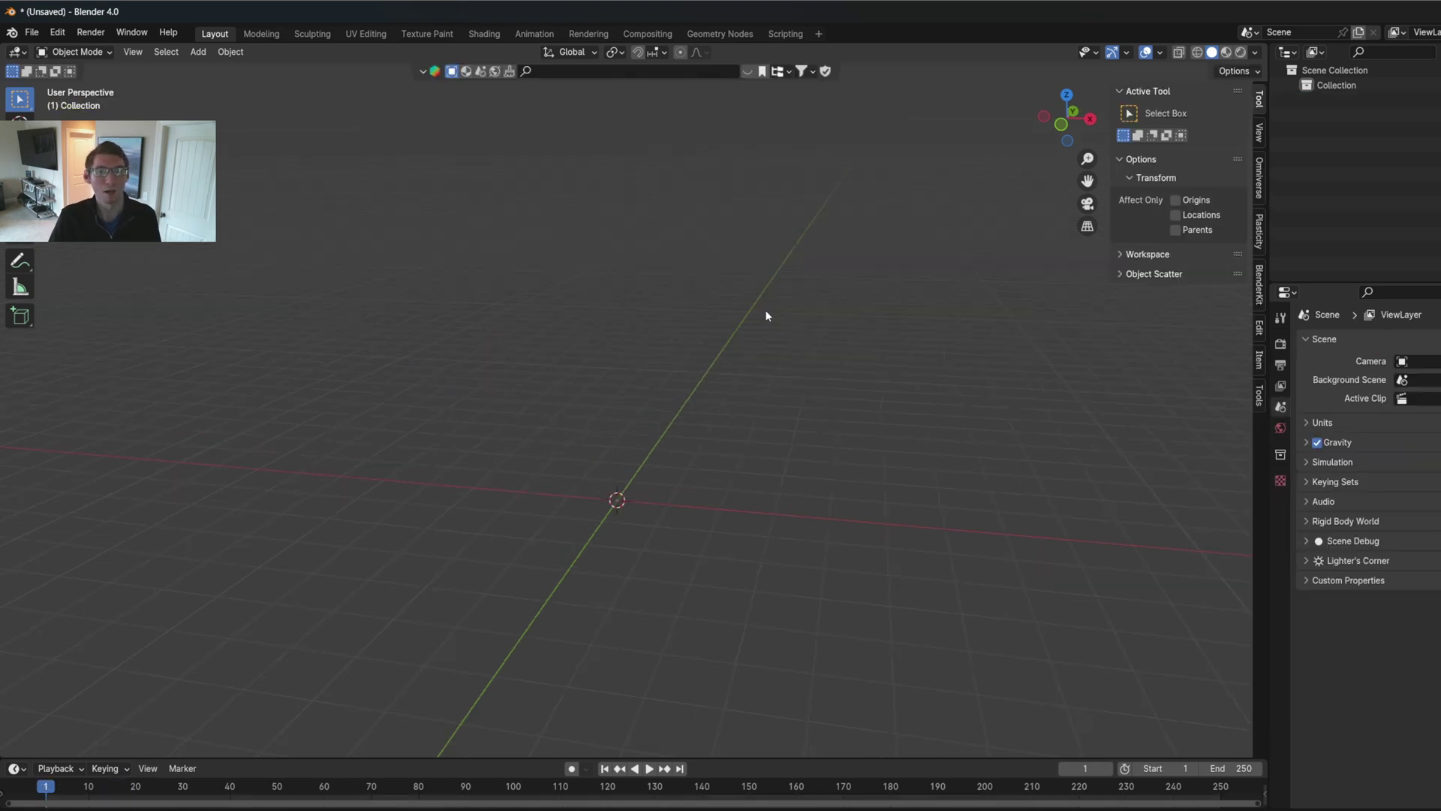
Install the add-on from Blender_Quick_Tricks_V1_Addon_4_0_0.zip in the preferences and enable Object: Quick Tricks.
click(60, 33)
click(90, 225)
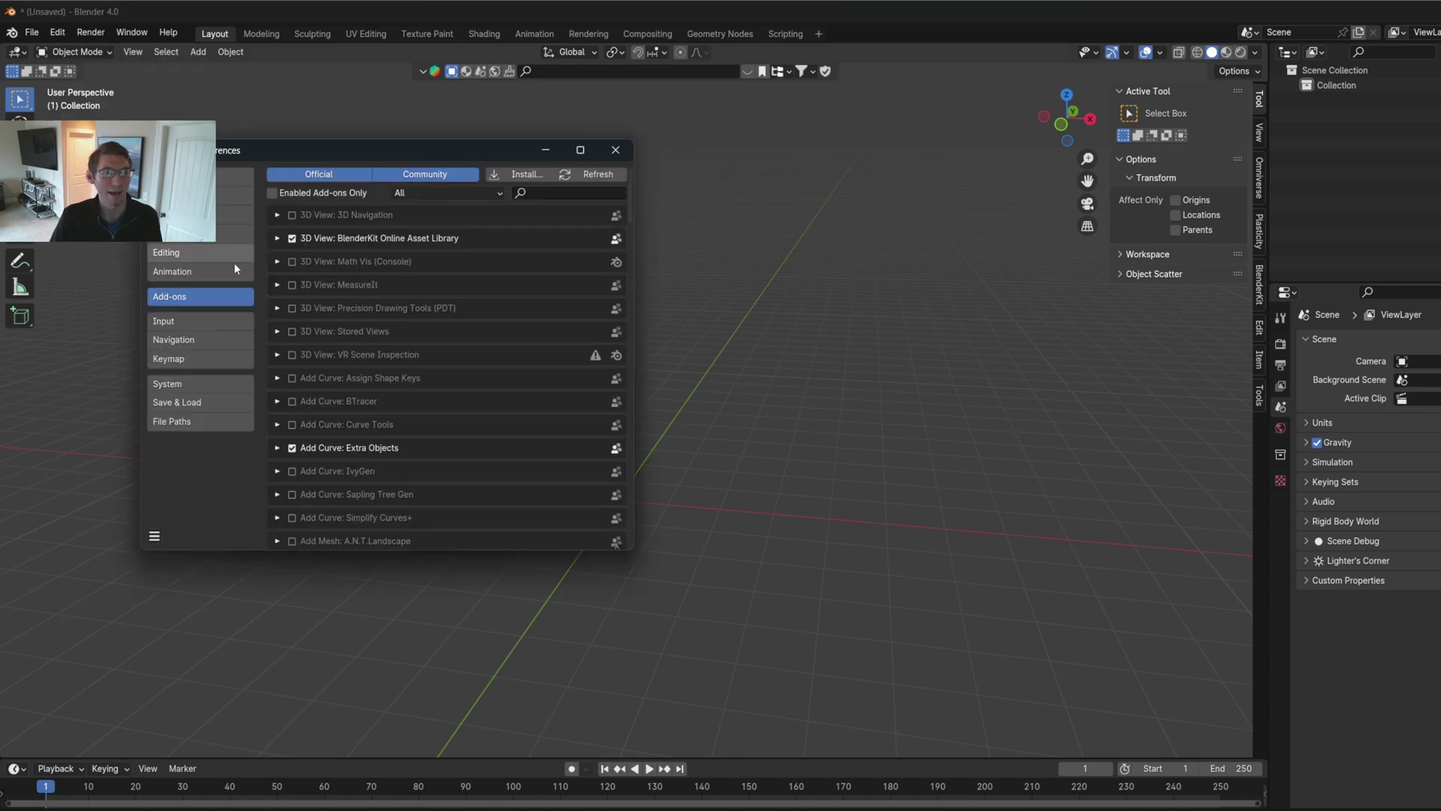
click(525, 175)
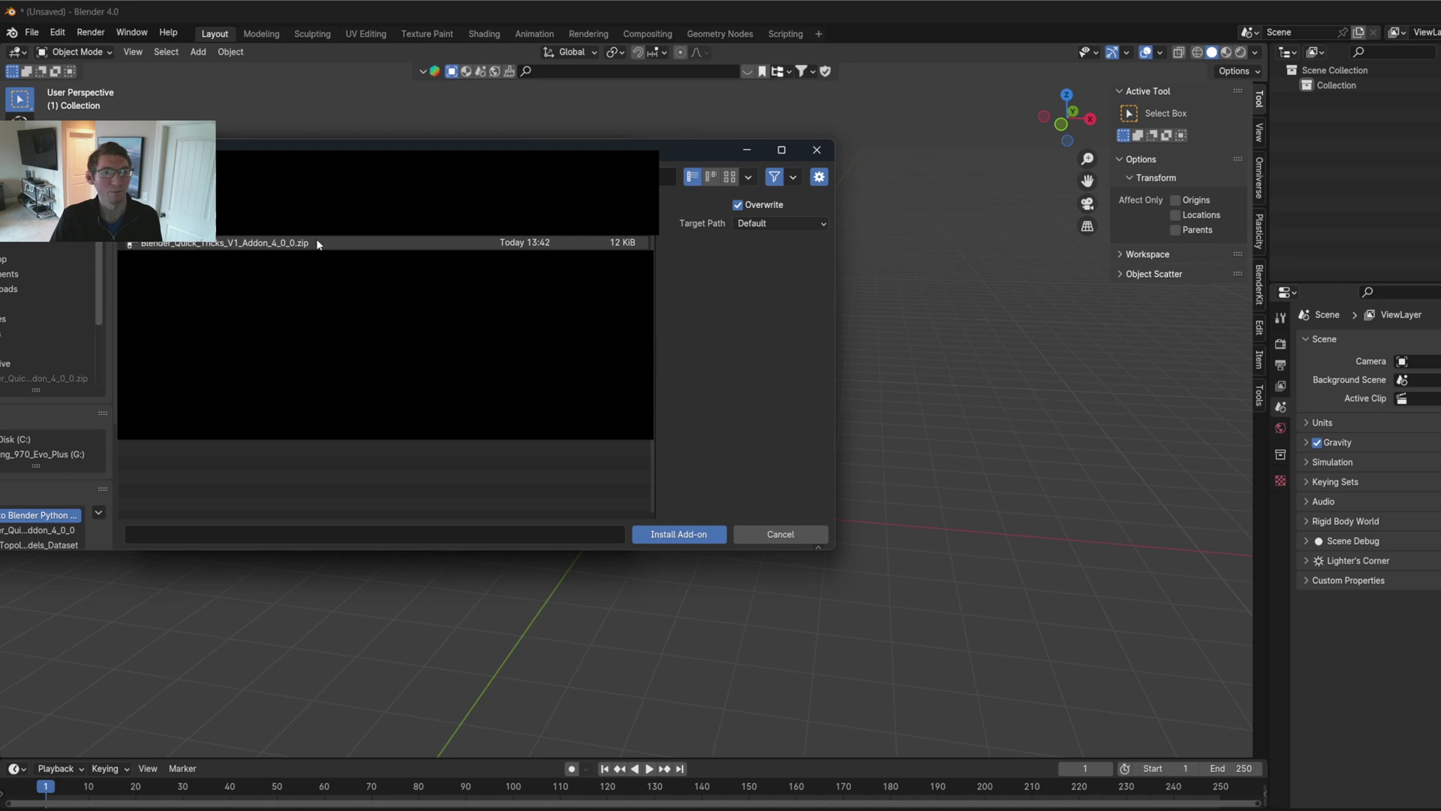
click(317, 239)
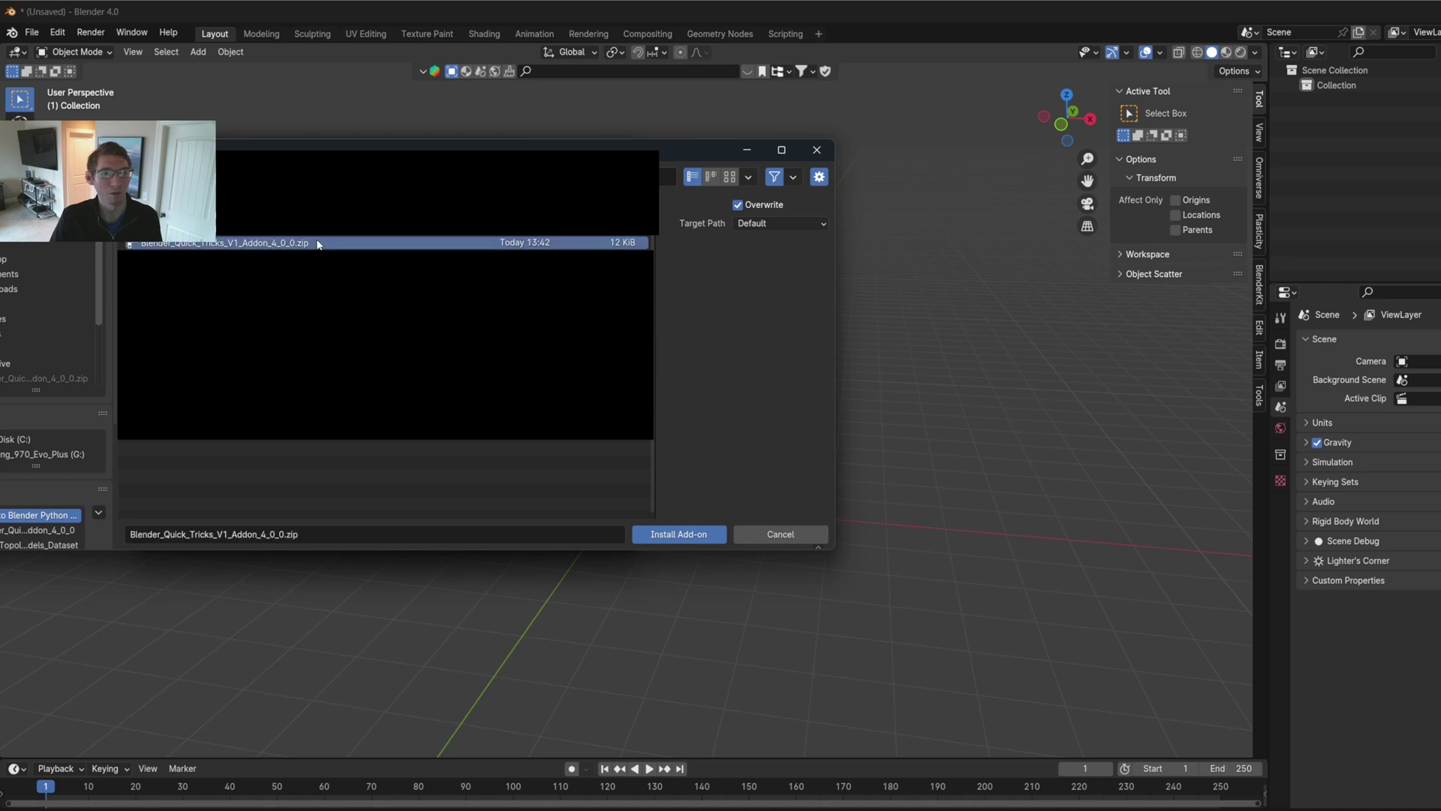
click(678, 535)
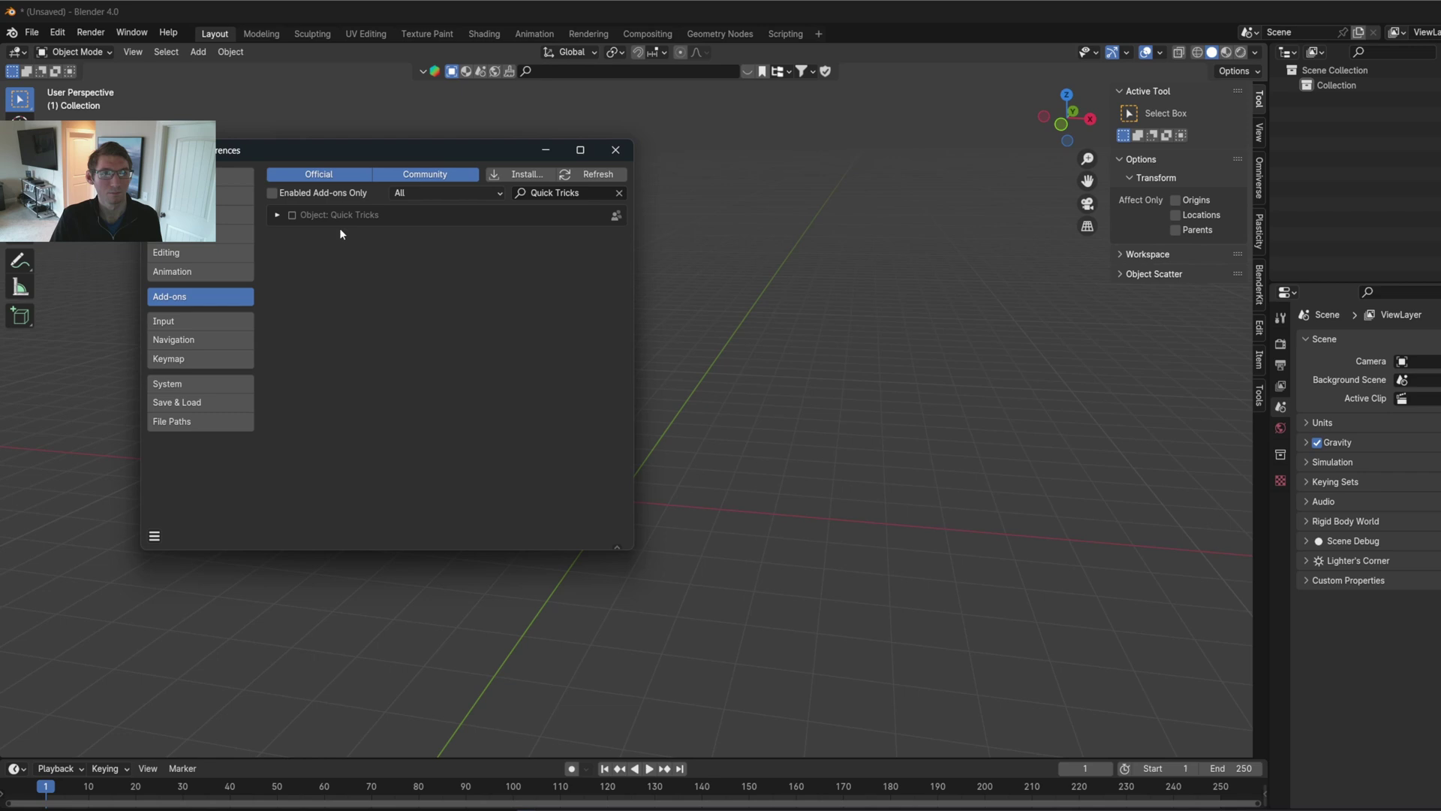
click(293, 215)
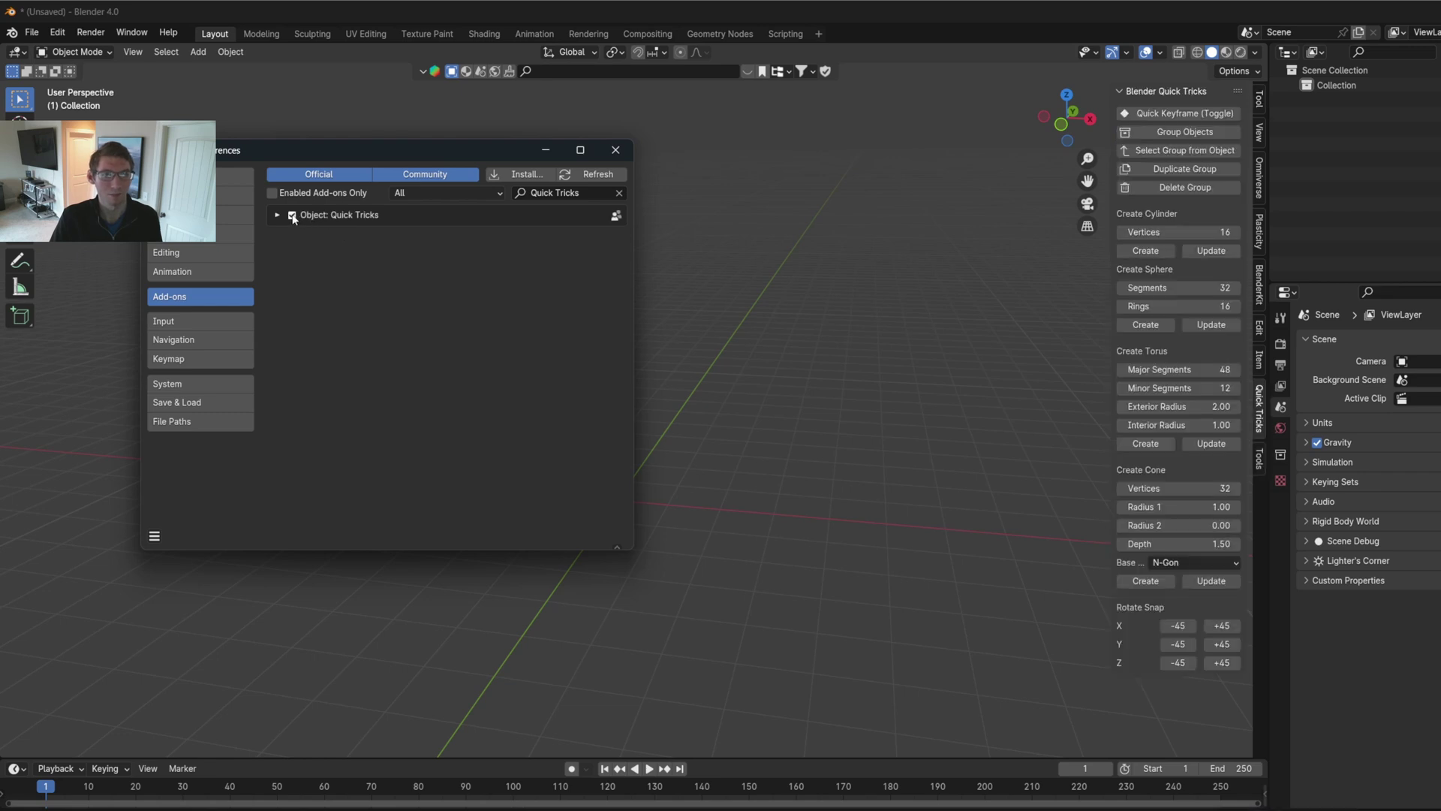
click(615, 149)
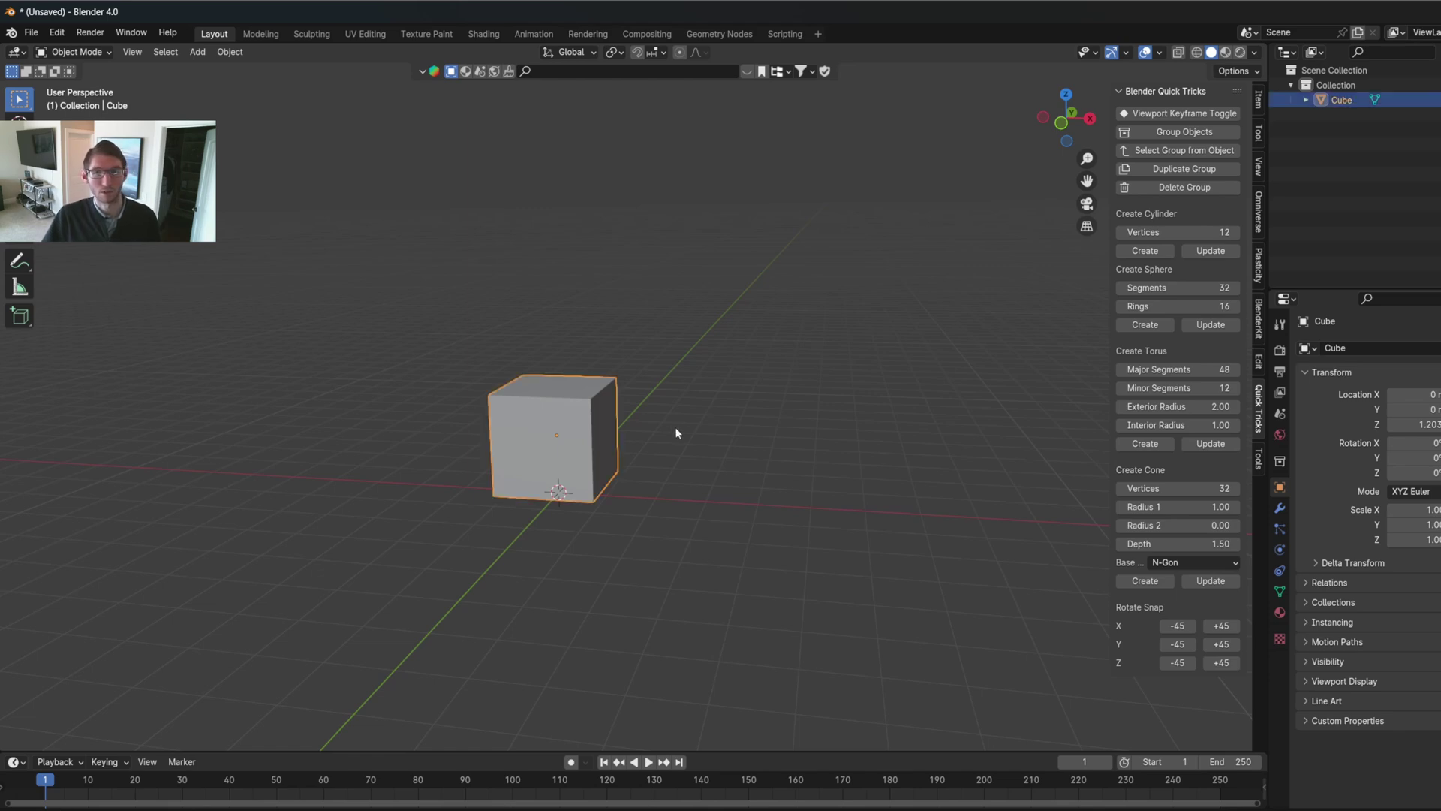
Turn on viewport keyframing for the selected cube and insert a keyframe at frame 1.
middle_drag(674, 427, 669, 423)
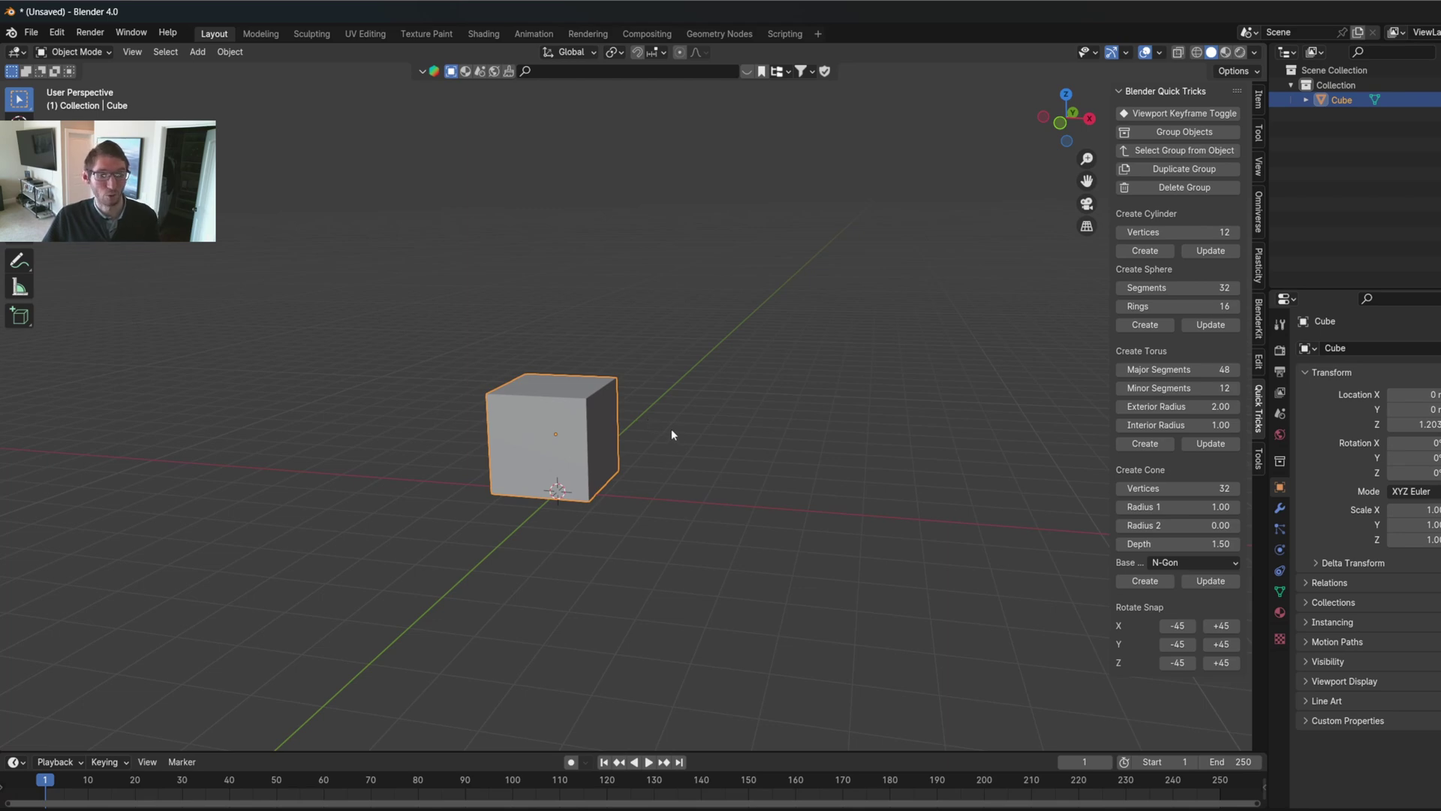
click(1199, 115)
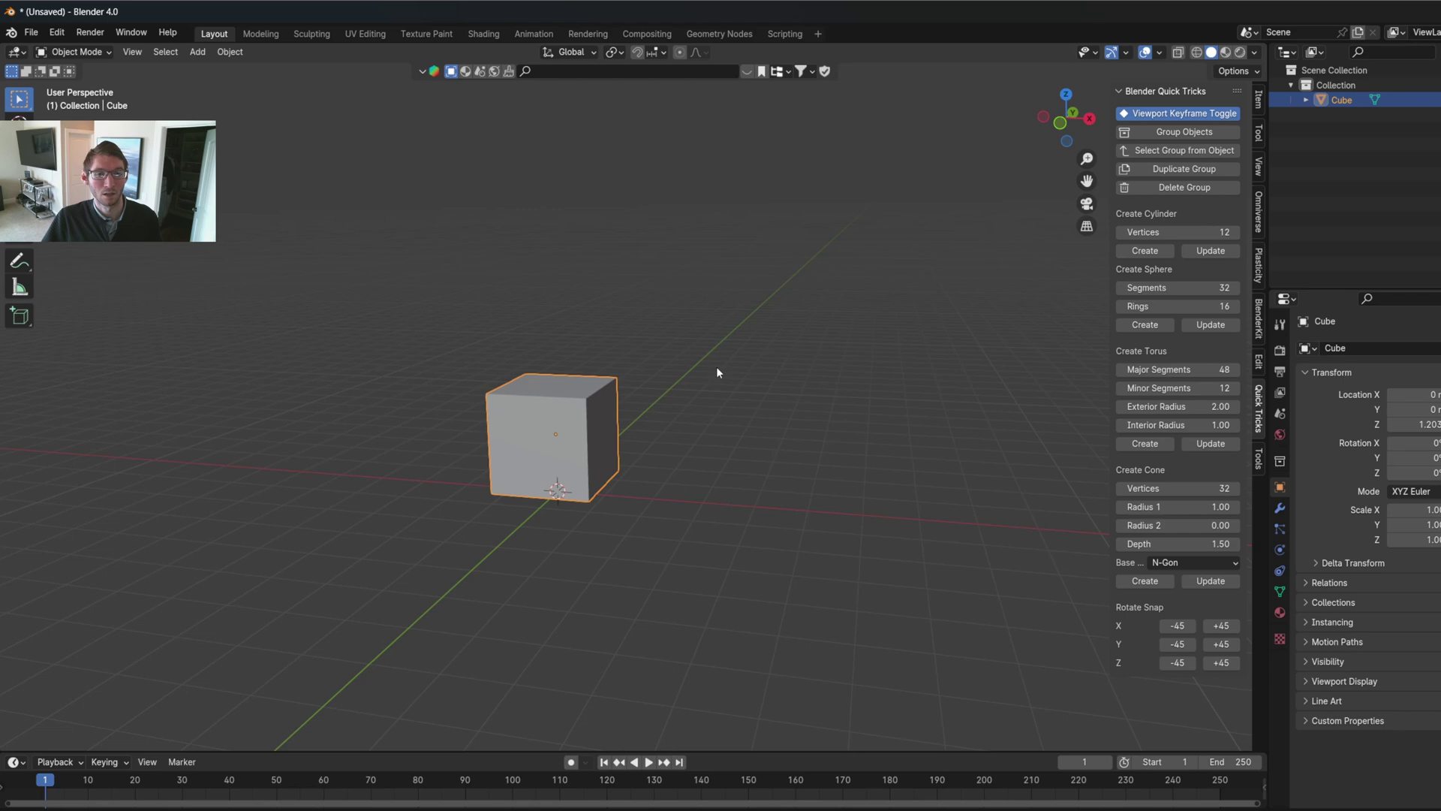
key(i)
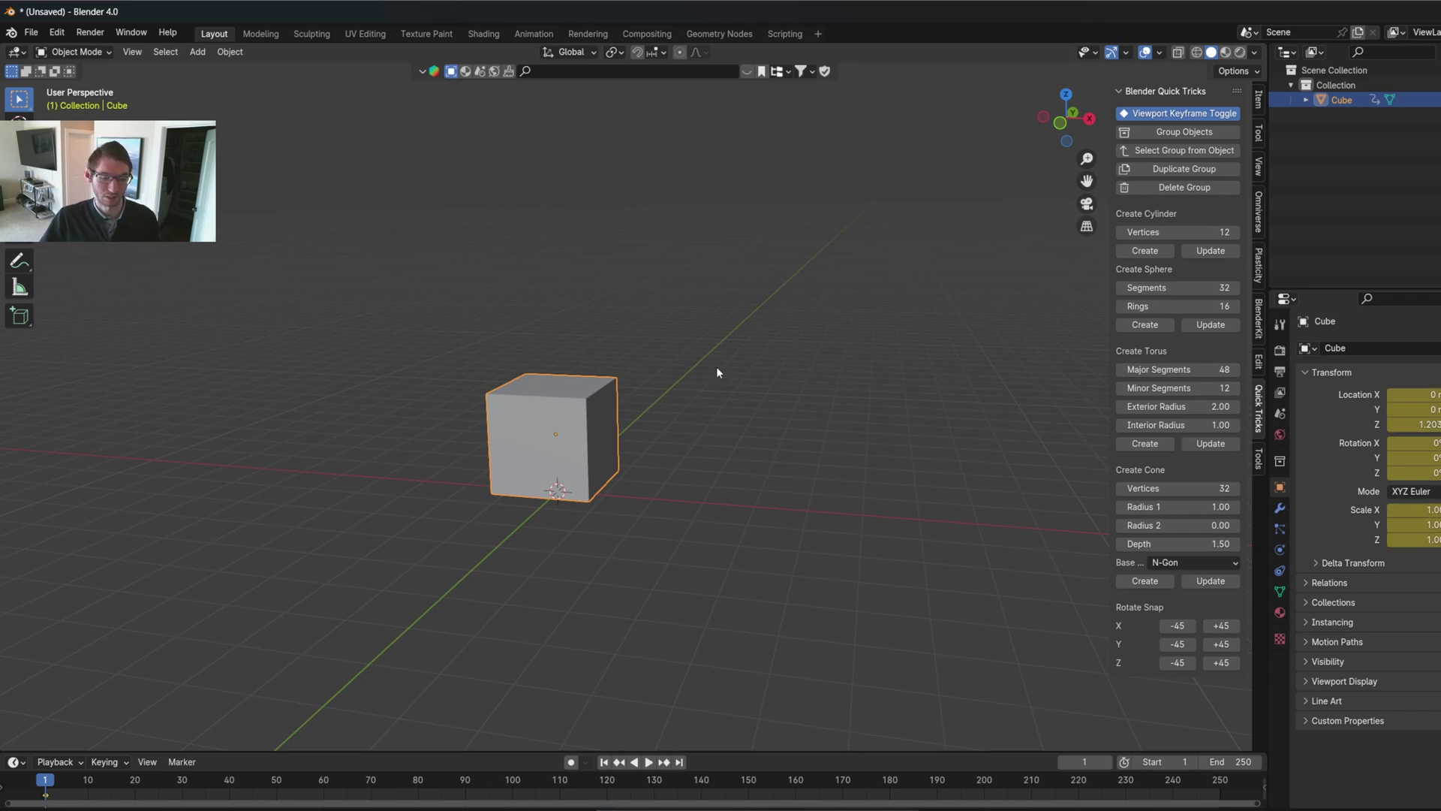
At frame 21, move the cube to about X 2.87, Y 1.52, Z 4.29 m and insert a keyframe.
click(140, 781)
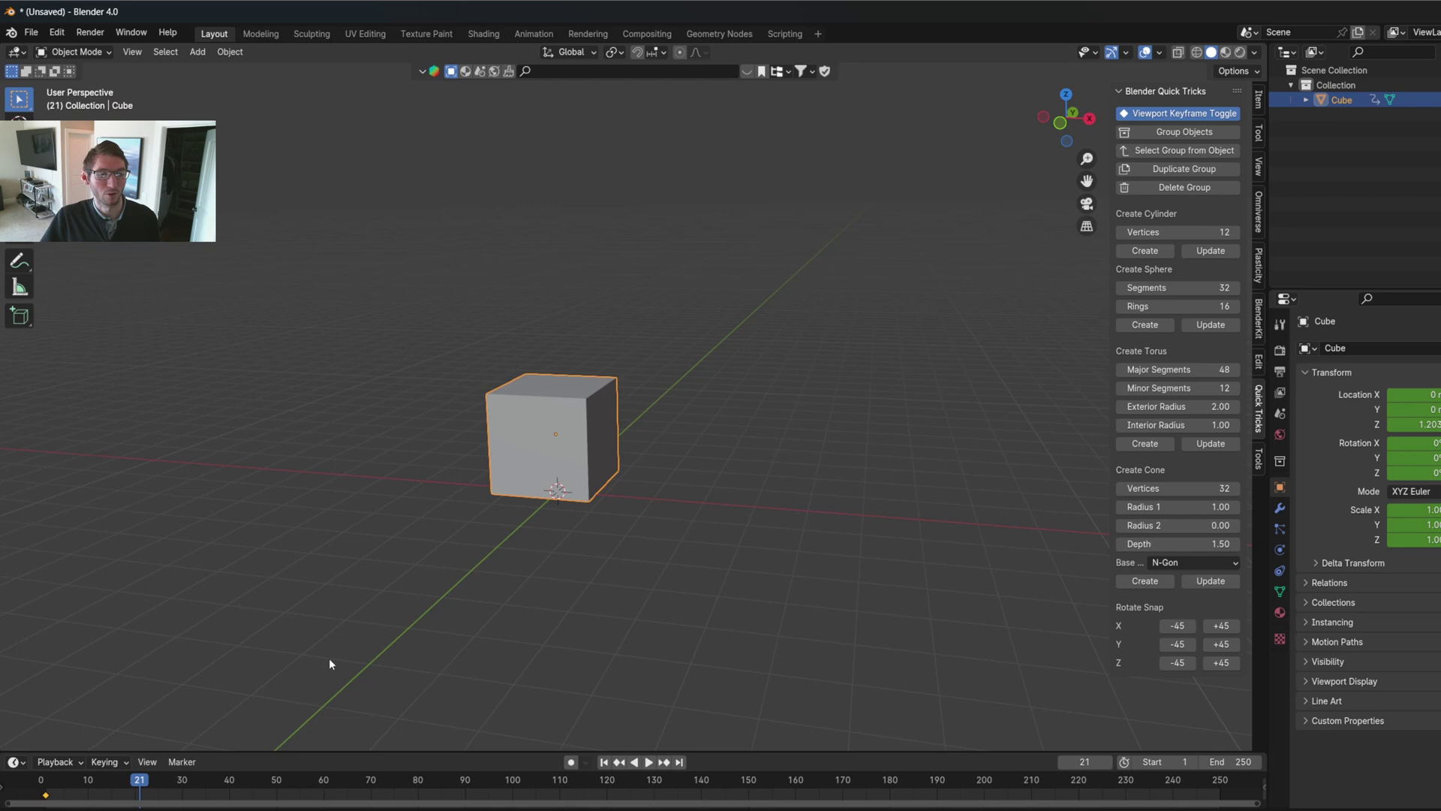
key(g)
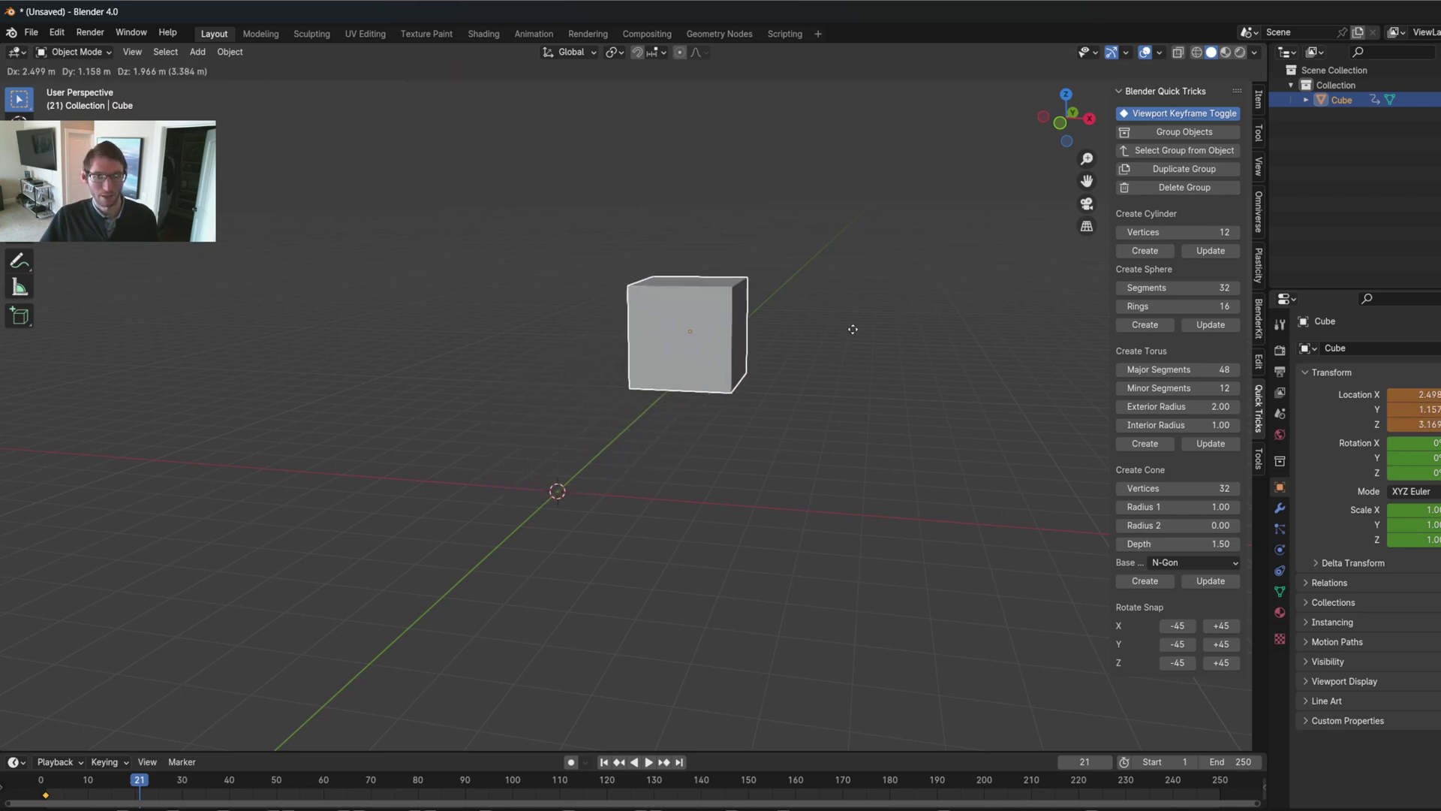
click(805, 264)
key(i)
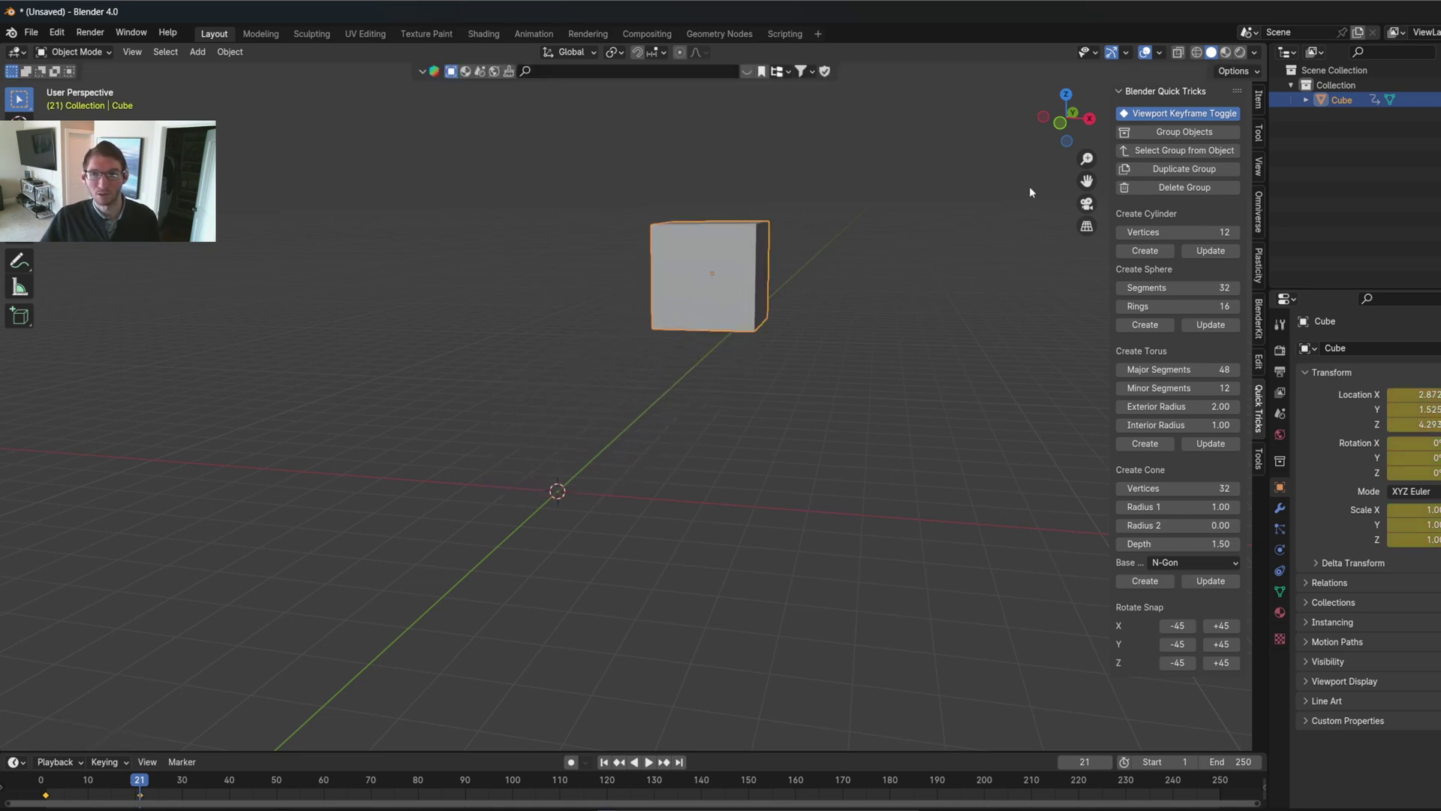
With viewport keyframing off, move the cube at frame 32 to about X -1.51, Y 0.27, Z 4.16 m, and switch the keyframe toggle again.
key(space)
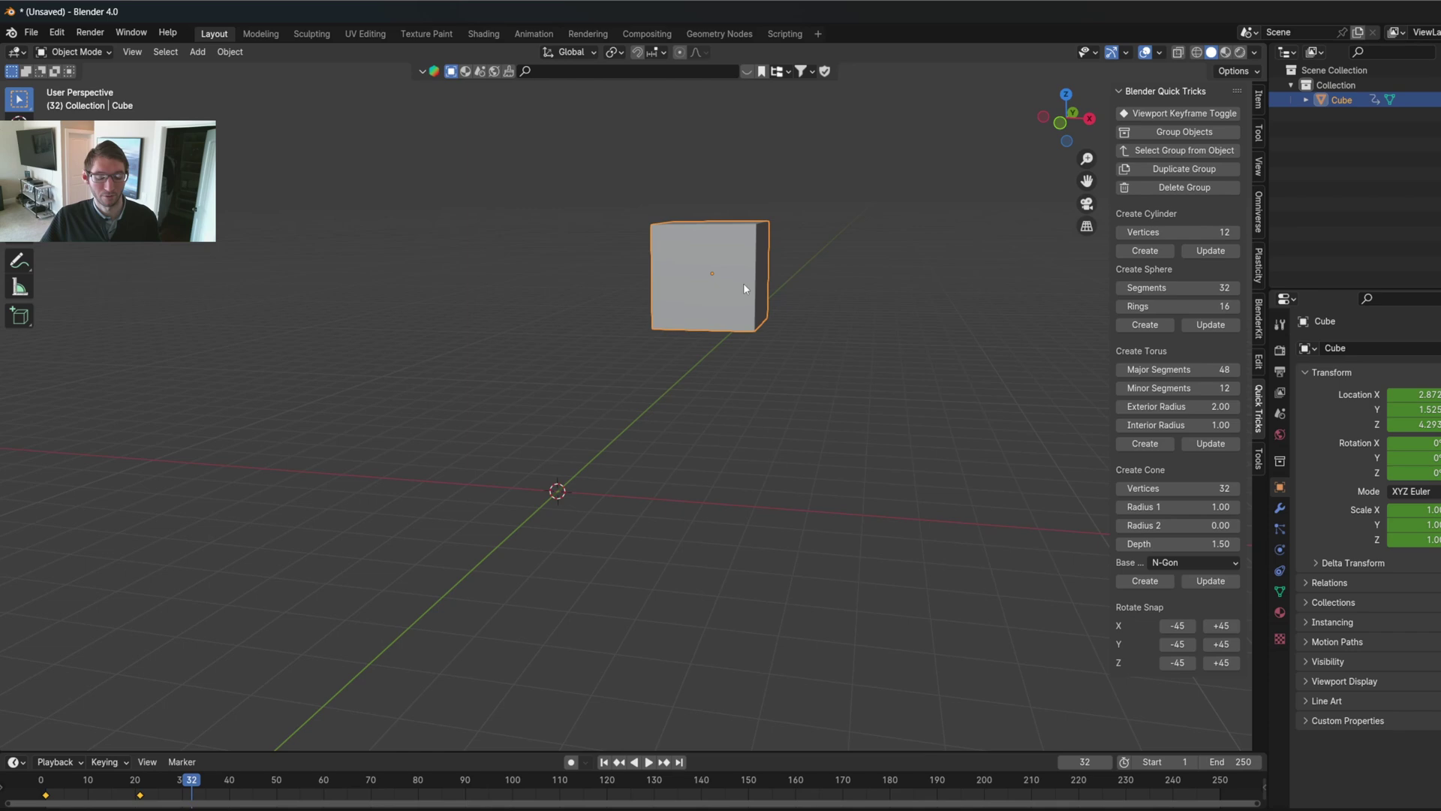
key(g)
click(518, 300)
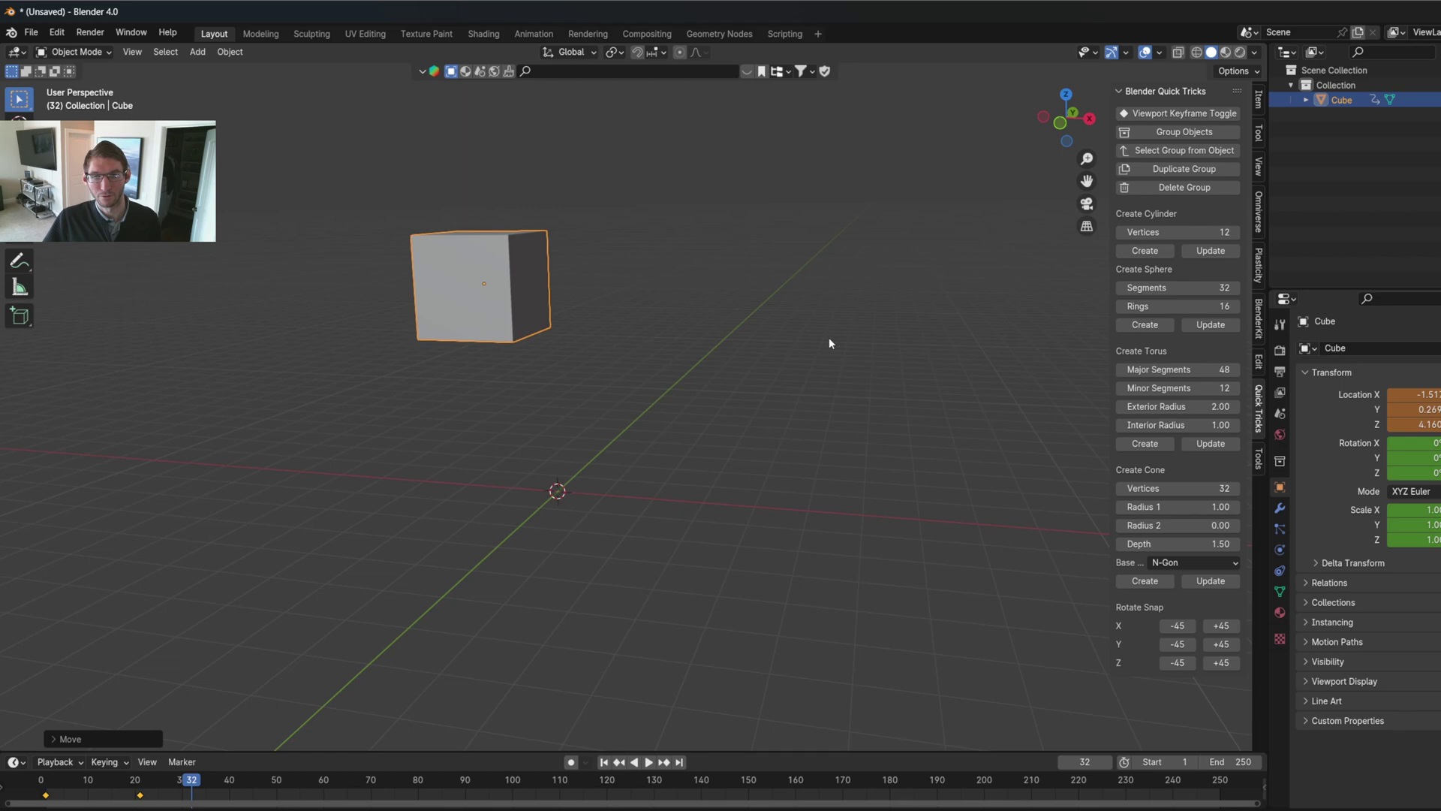
click(1195, 114)
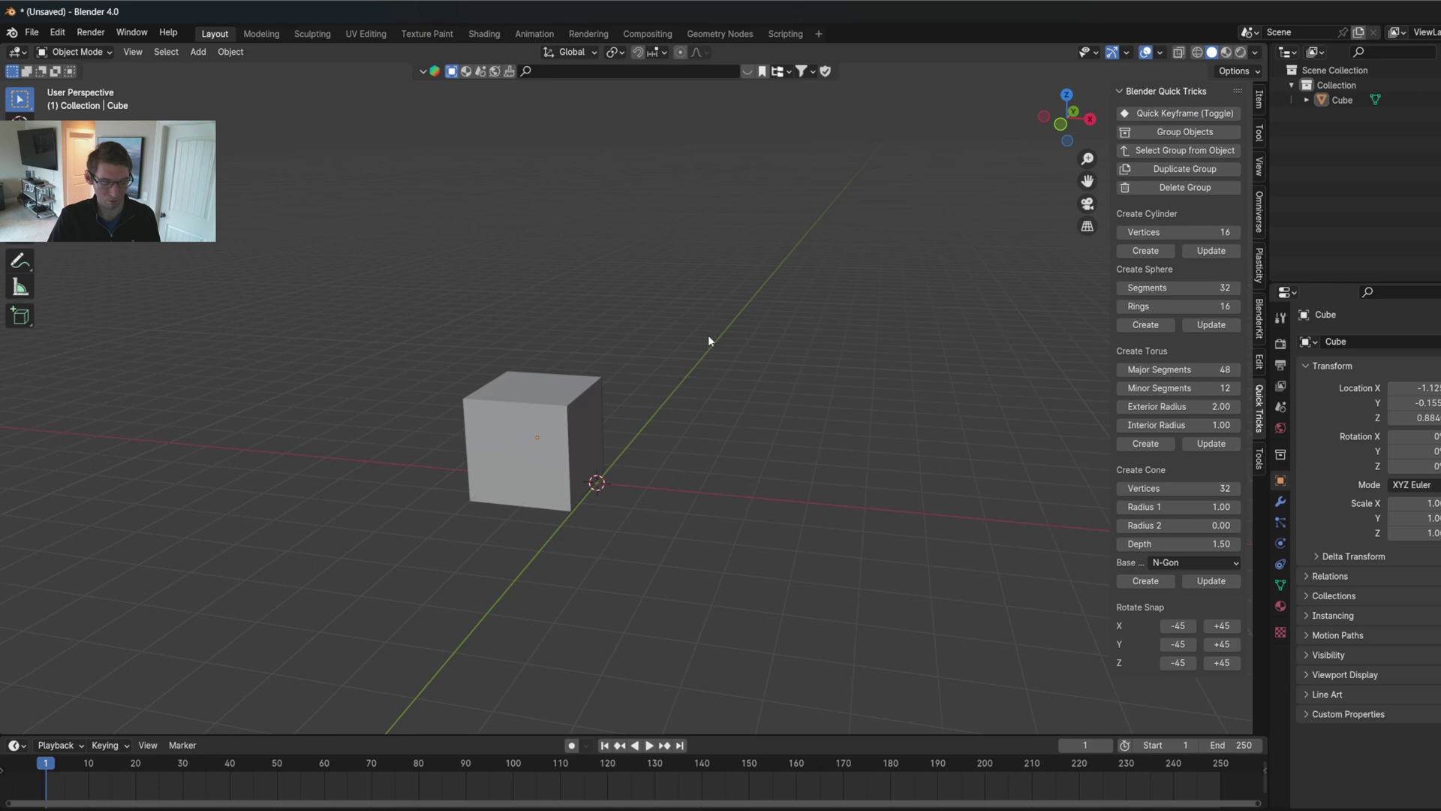
Add a cylinder at about X 1.65, Y 1.42, Z 3.2 m and a torus above the cube.
key(shift+a)
click(752, 413)
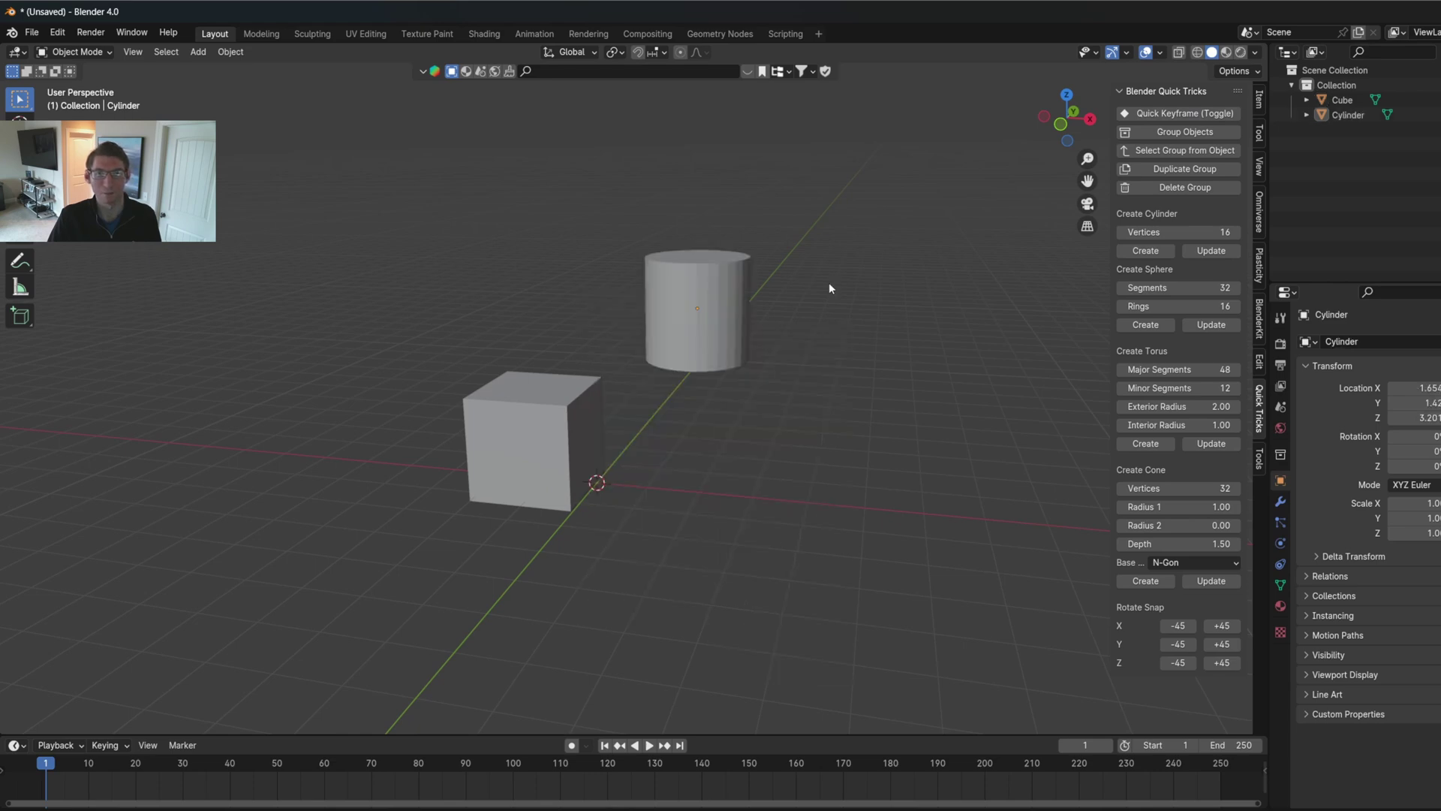
key(shift+a)
click(892, 388)
middle_drag(841, 379, 813, 408)
Select all three objects in the scene and combine them with Group Objects.
drag(347, 185, 781, 615)
click(1186, 133)
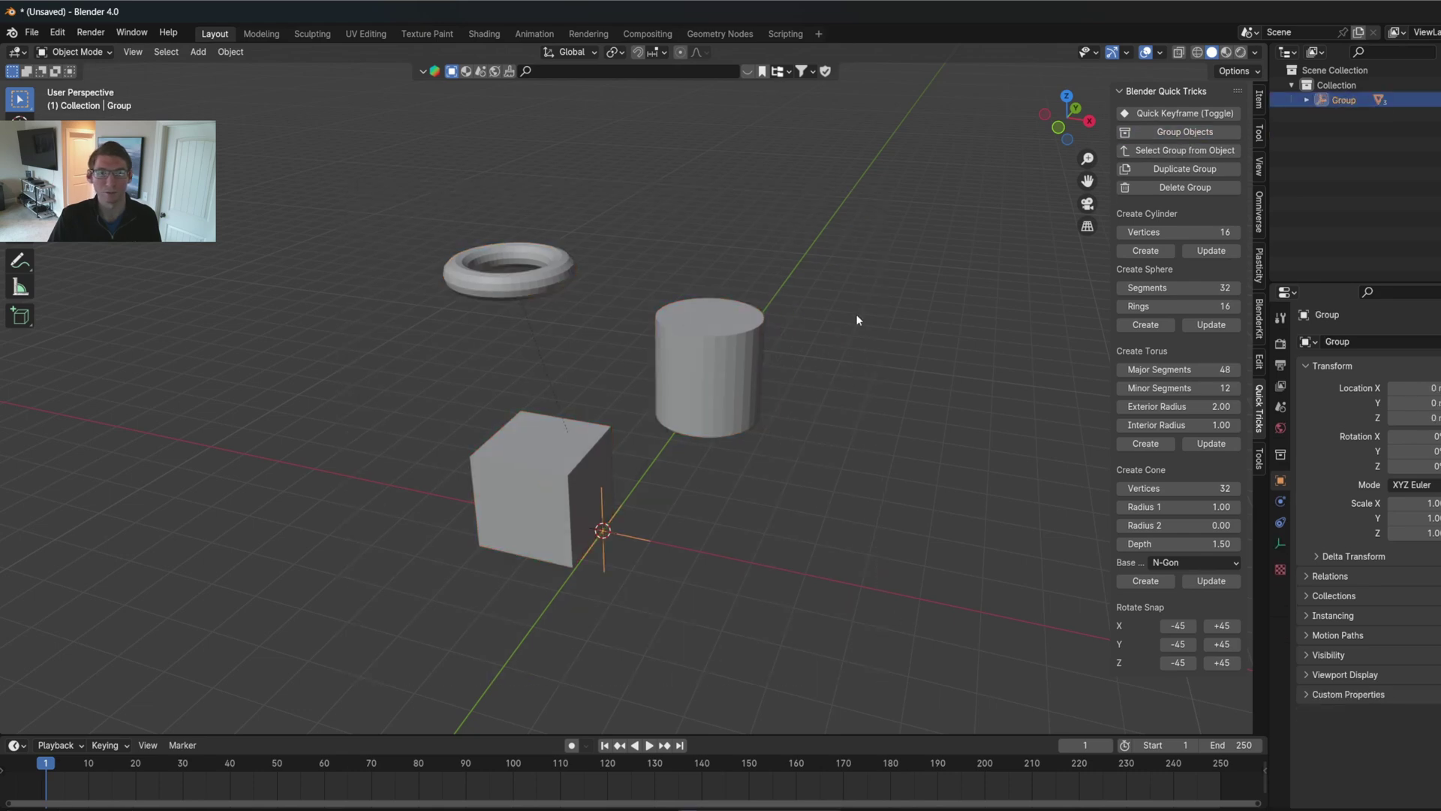
Set transforms to affect only parents for repositioning the group's empty.
middle_drag(856, 313, 844, 296)
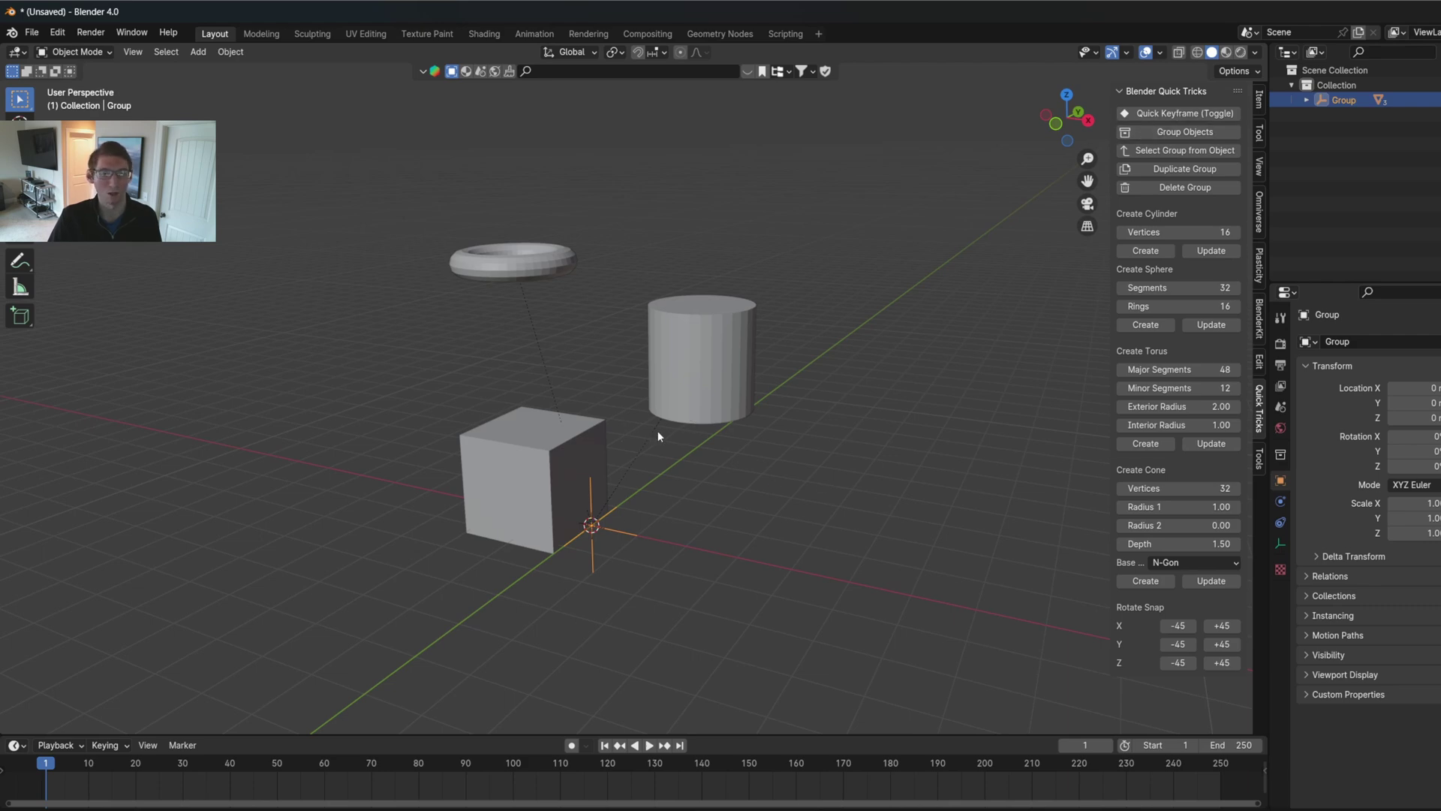
middle_drag(656, 434, 624, 533)
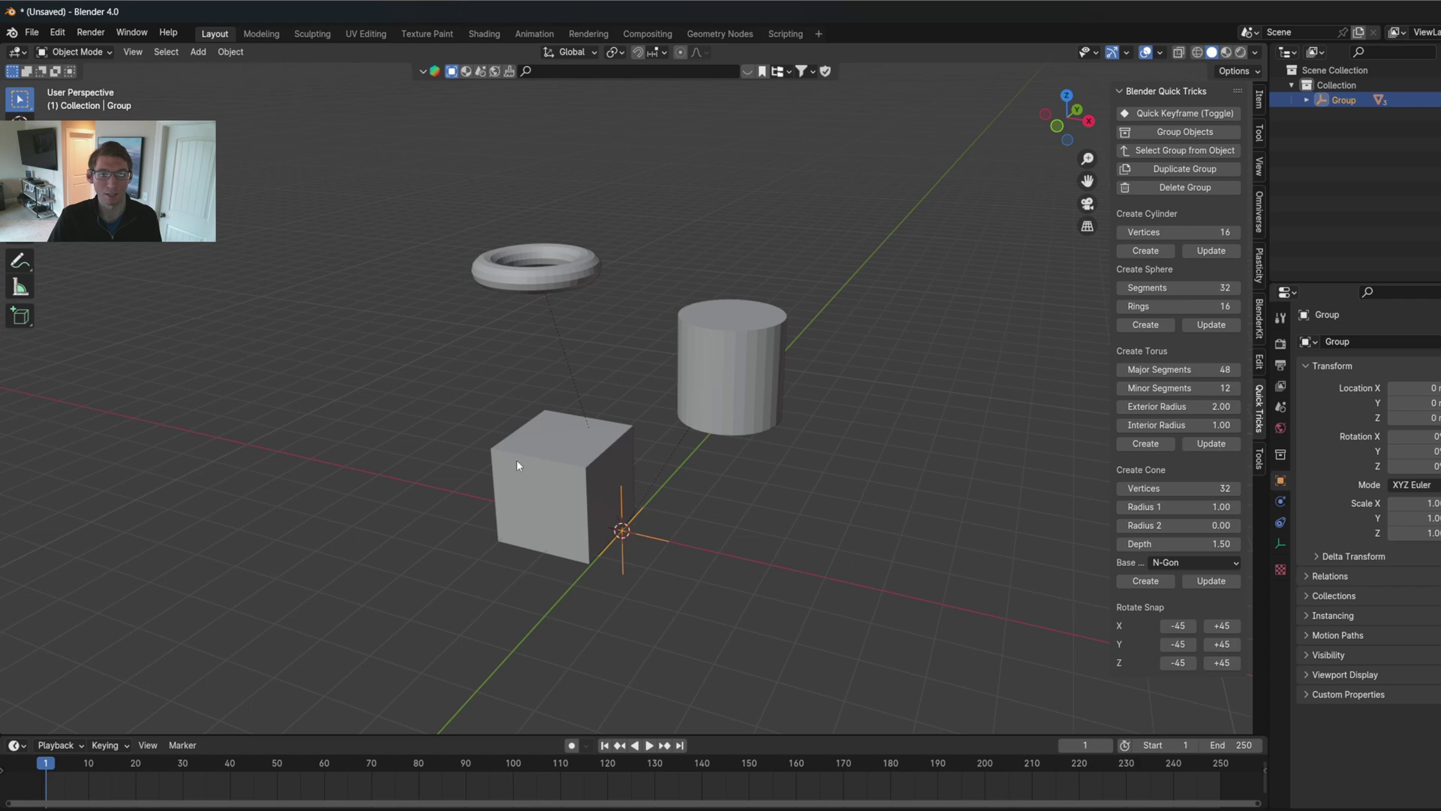
middle_drag(727, 450, 722, 438)
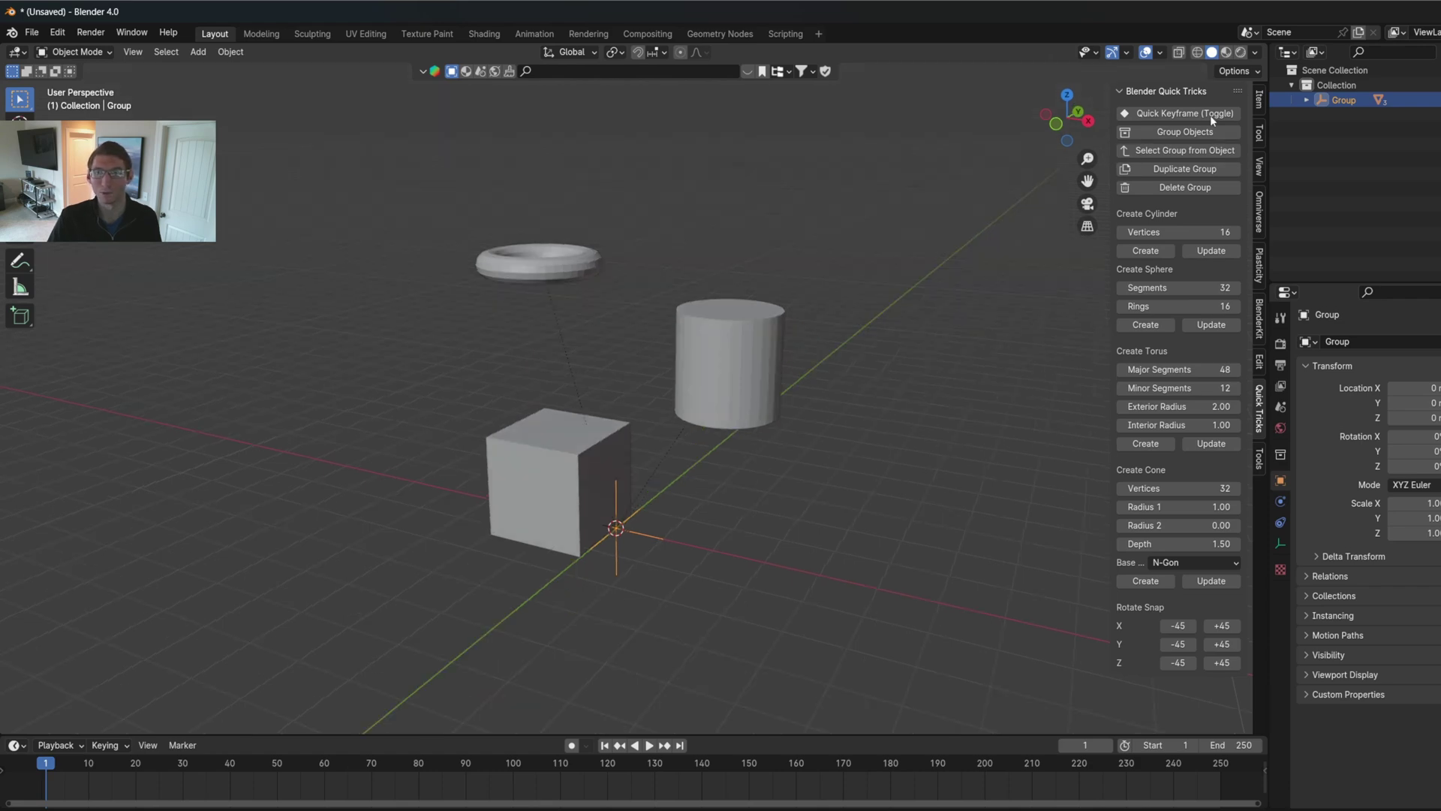
click(1241, 73)
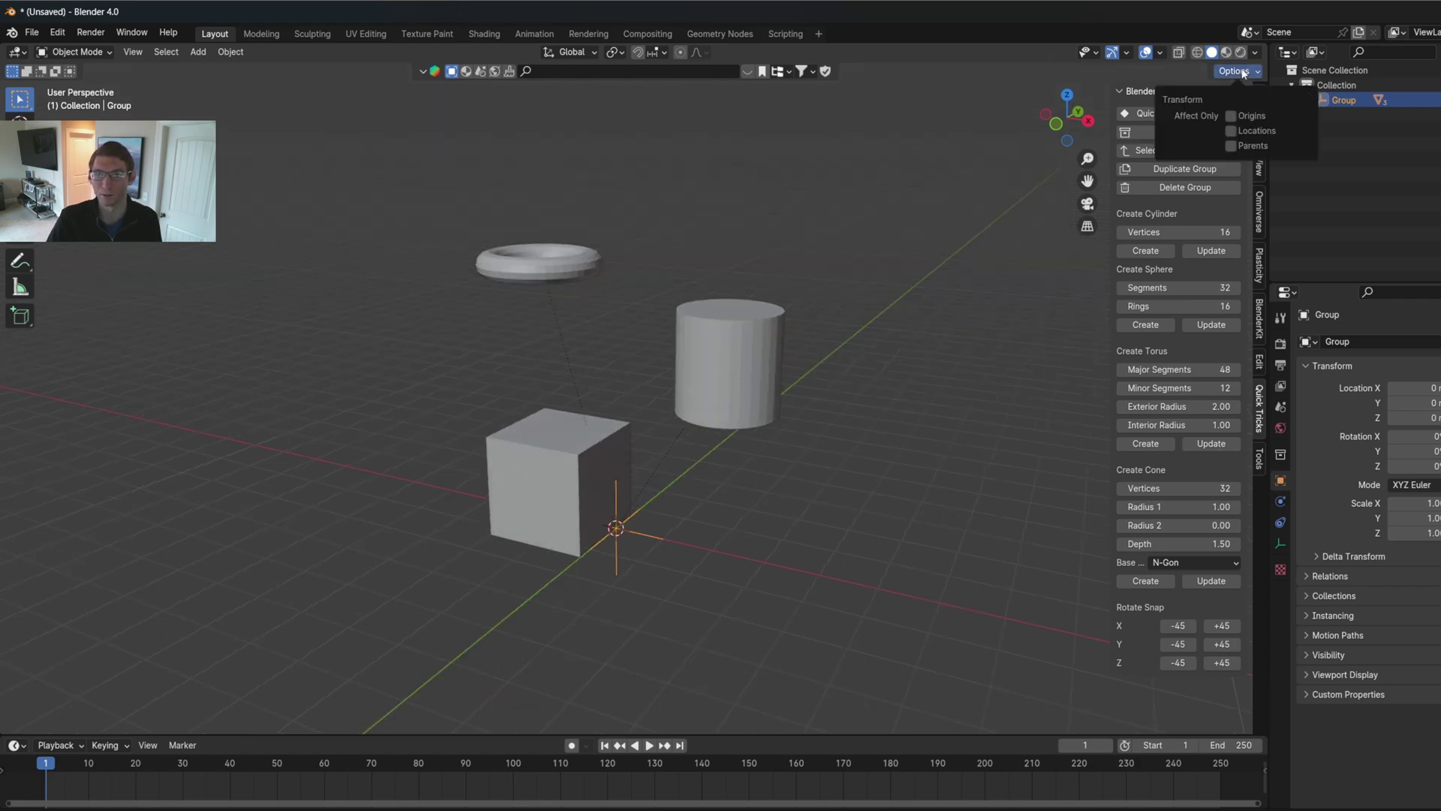
click(1232, 146)
Enable snapping to vertices and move the group's empty onto the cube's top front corner at about X -2.12, Y -1.15, Z 1.88 m.
click(637, 51)
click(658, 52)
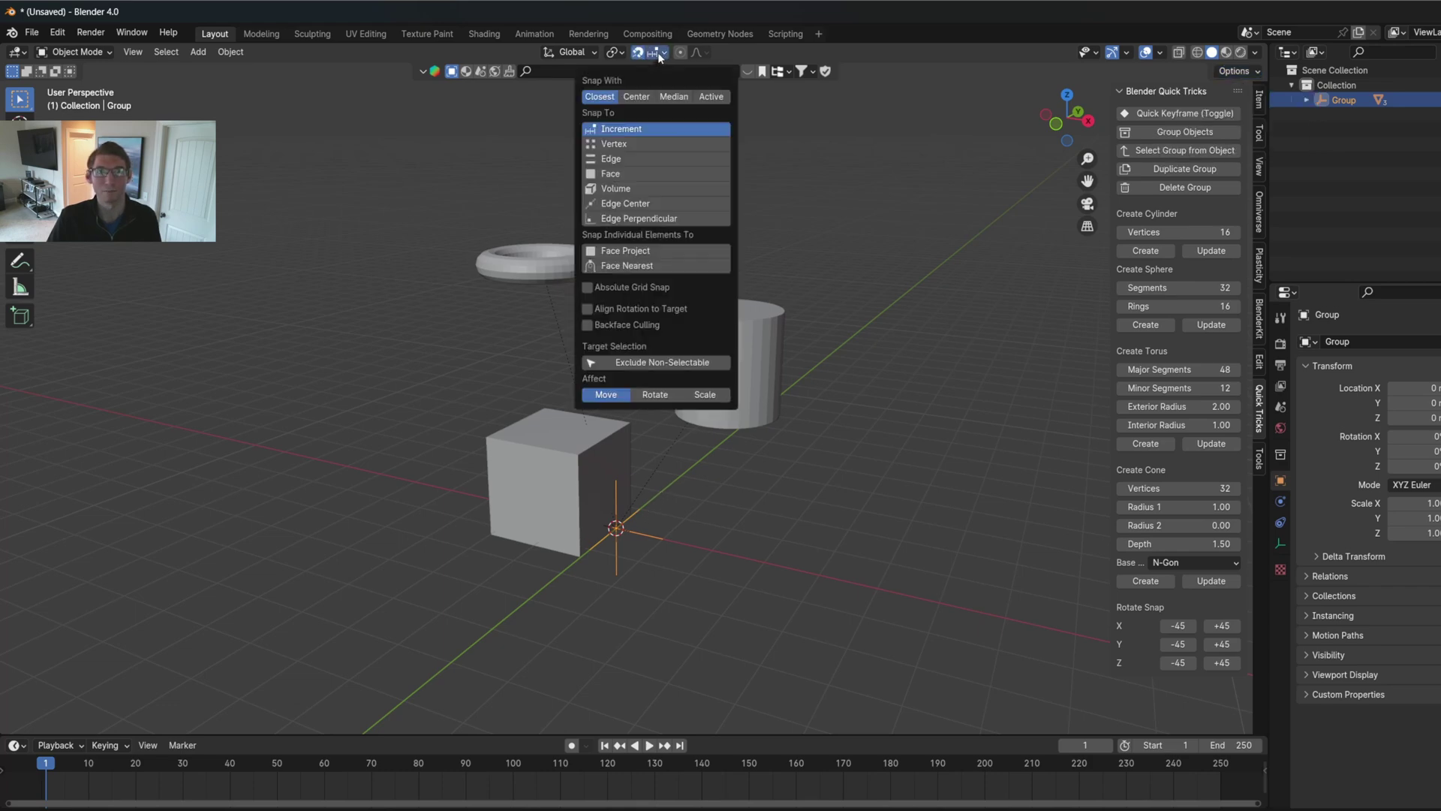
click(624, 142)
key(g)
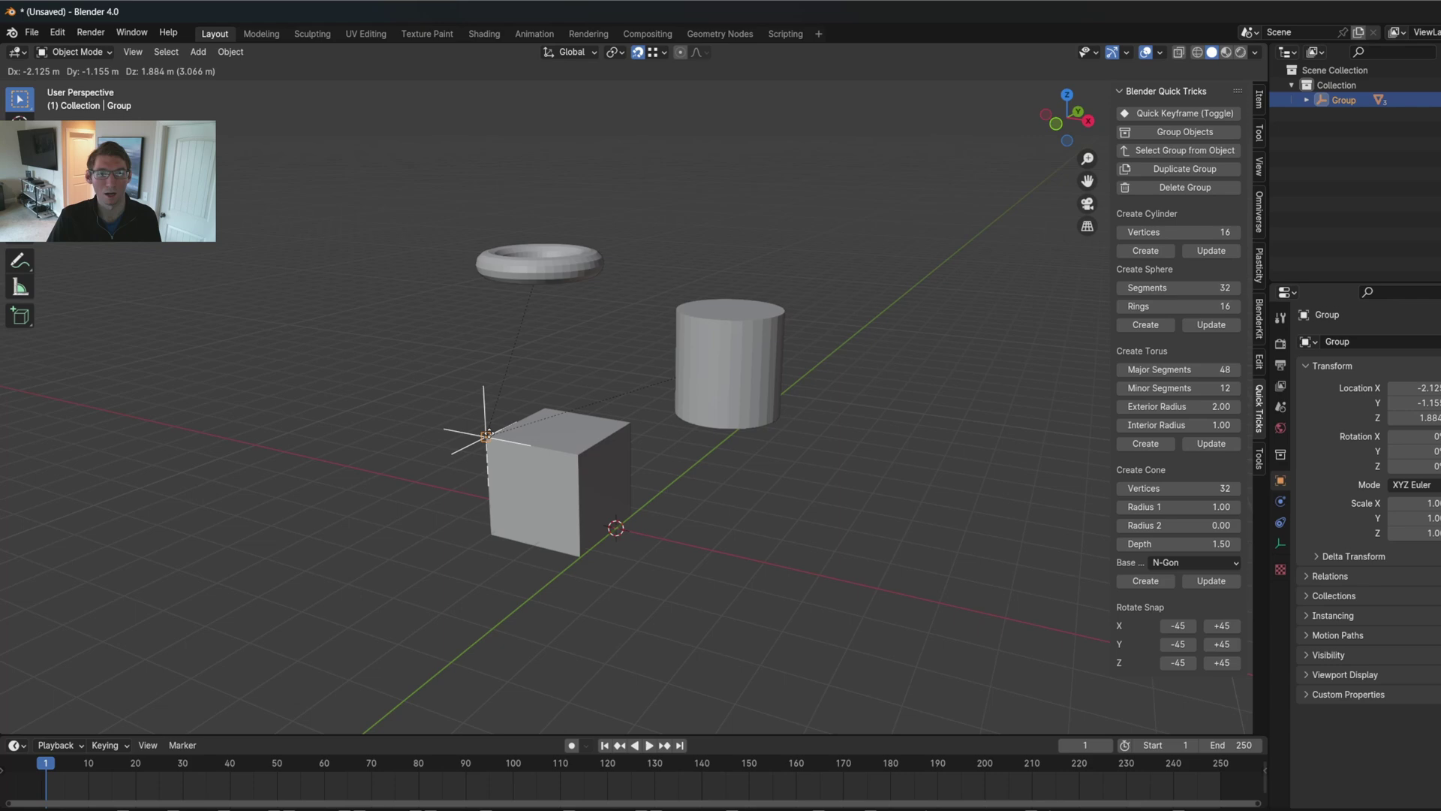
click(490, 438)
Turn off the Parents-only transform option and move the whole group to about X -4.54, Y -1.88, Z 3.46 m.
click(1235, 70)
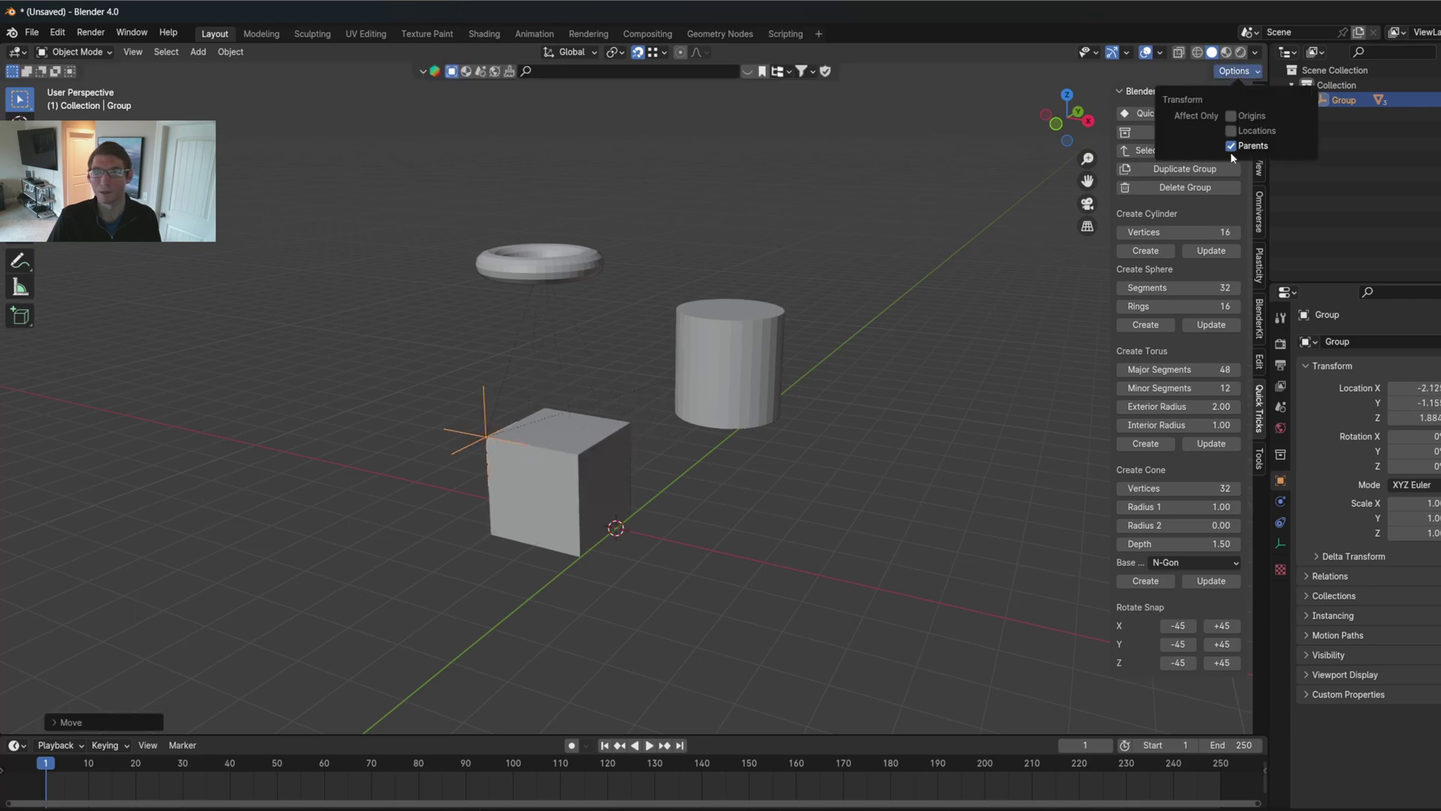
key(g)
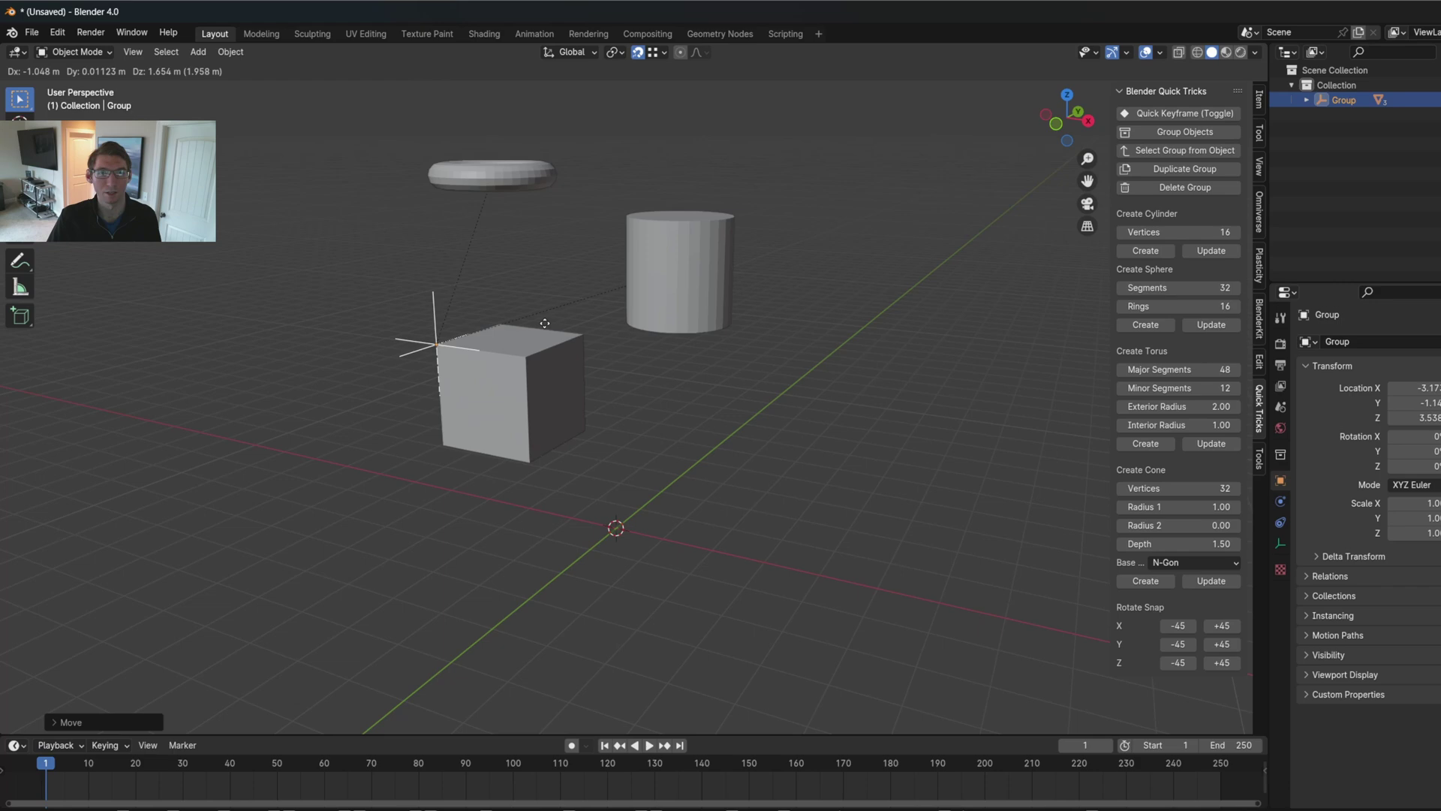
click(467, 328)
shift+middle_drag(583, 308, 558, 357)
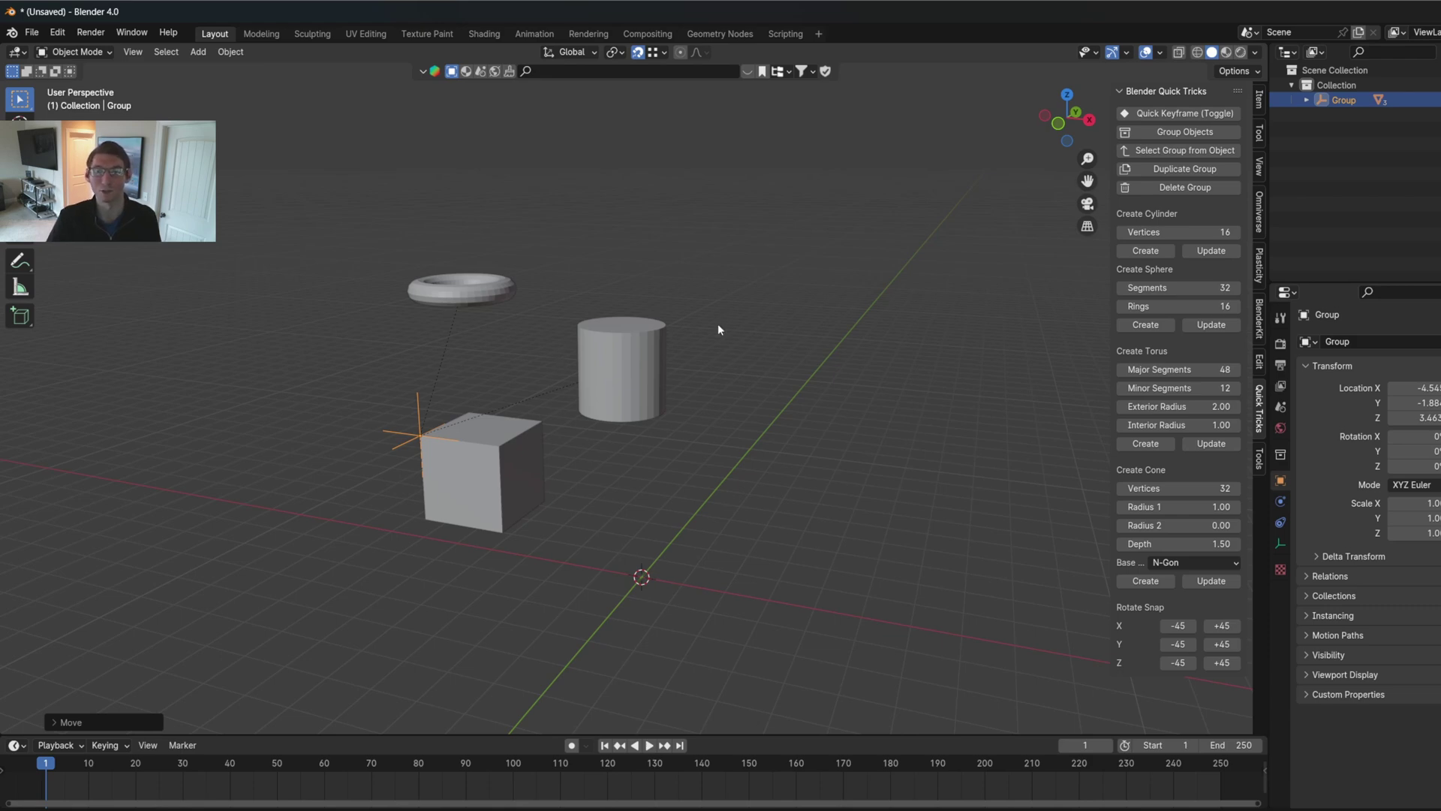
Duplicate the group, place the copy at about X 1.84, Y 0.97, Z 4.54 m, and turn off snapping with the copy deselected.
click(1199, 170)
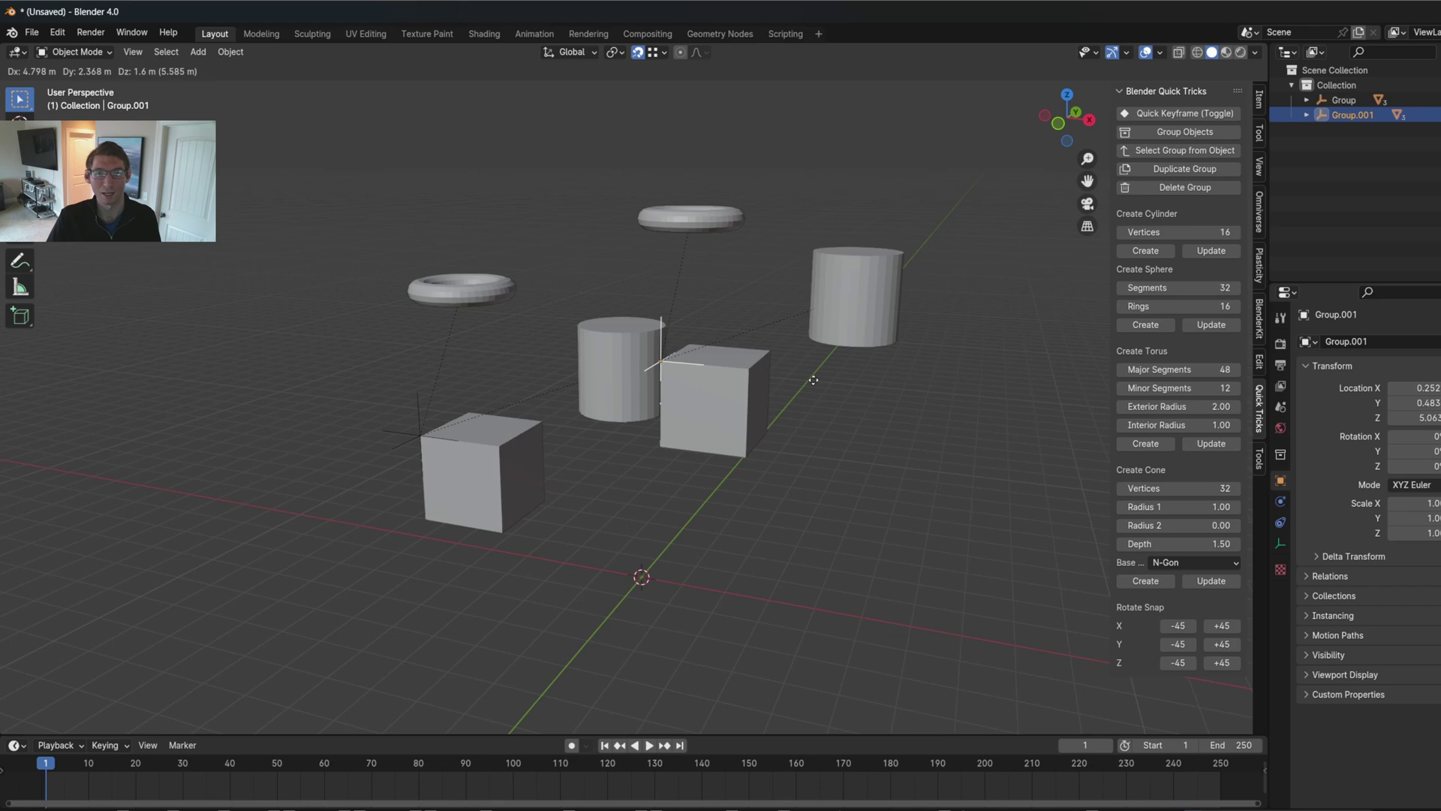
click(887, 409)
click(638, 53)
middle_drag(773, 295, 760, 327)
click(874, 439)
middle_drag(878, 438, 751, 457)
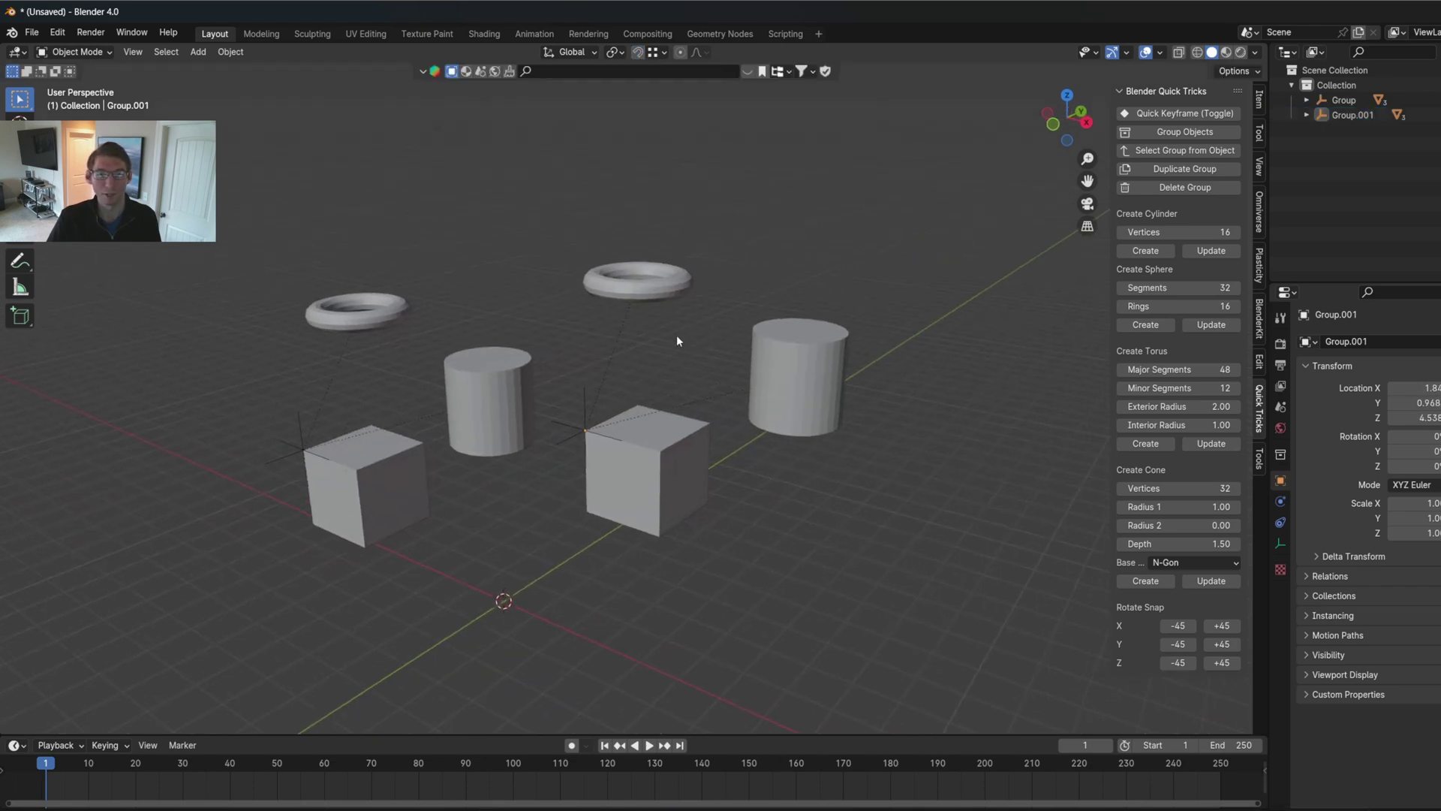
Select the duplicated group's parent empty by way of its cylinder.
middle_drag(754, 285, 815, 447)
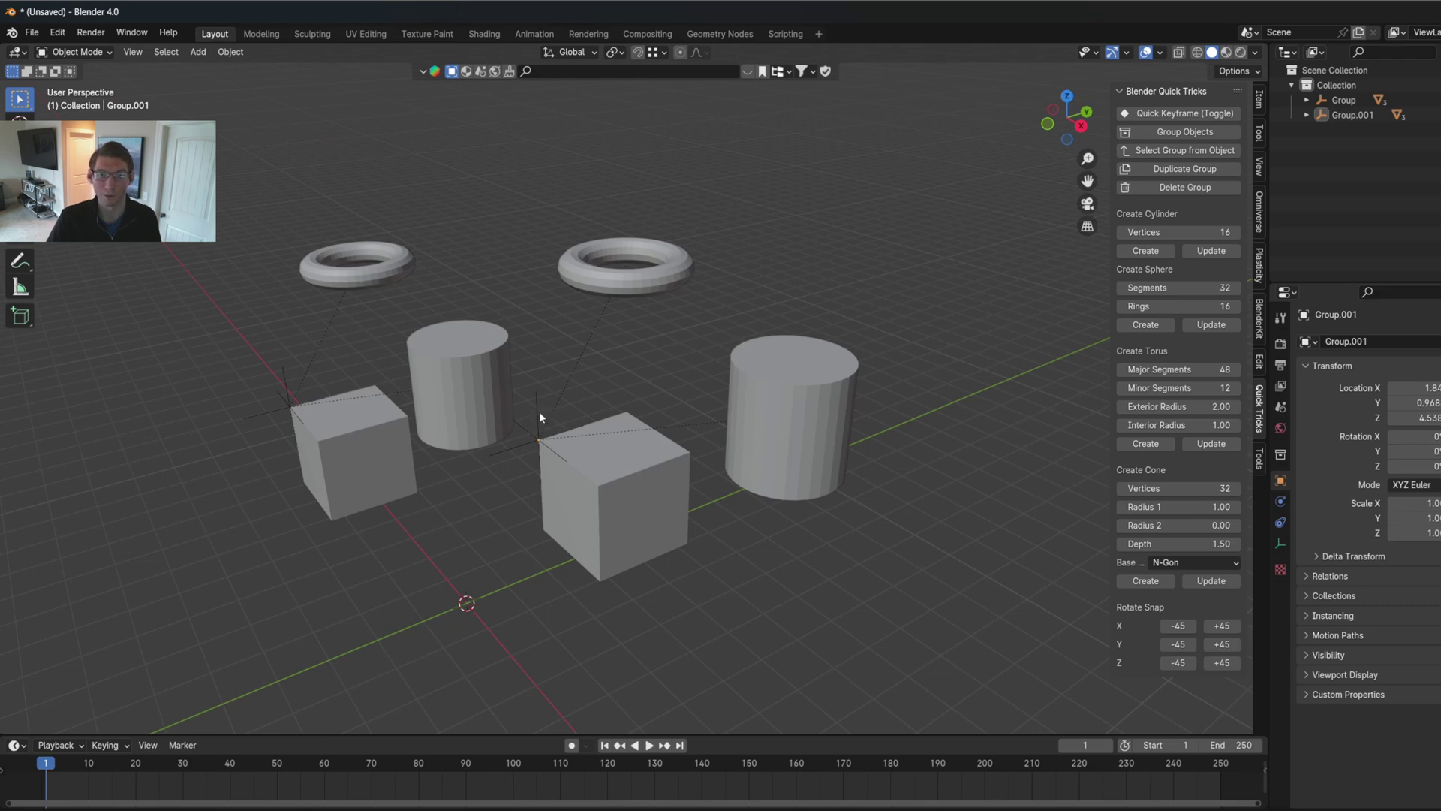
click(812, 407)
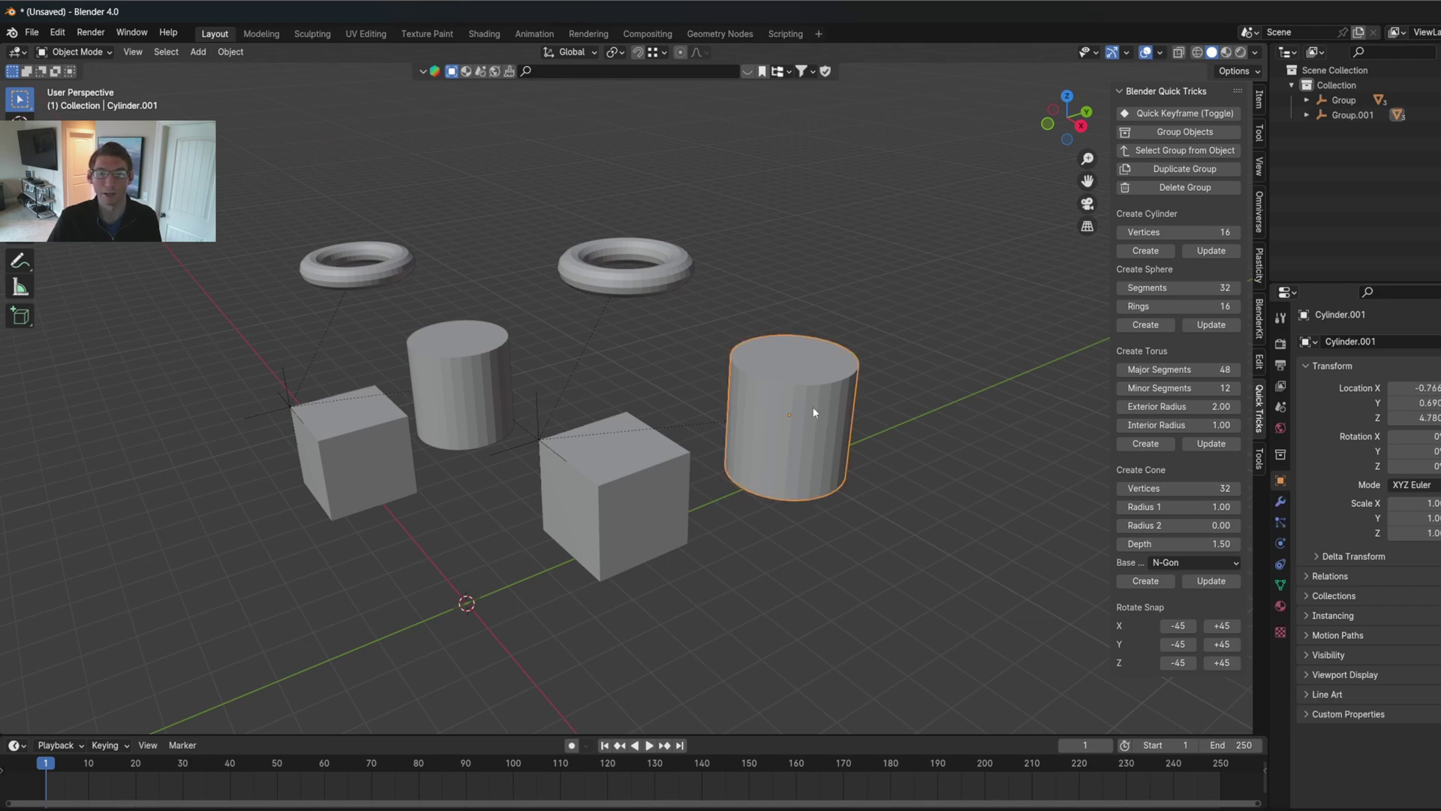
click(1216, 151)
middle_drag(833, 315, 799, 327)
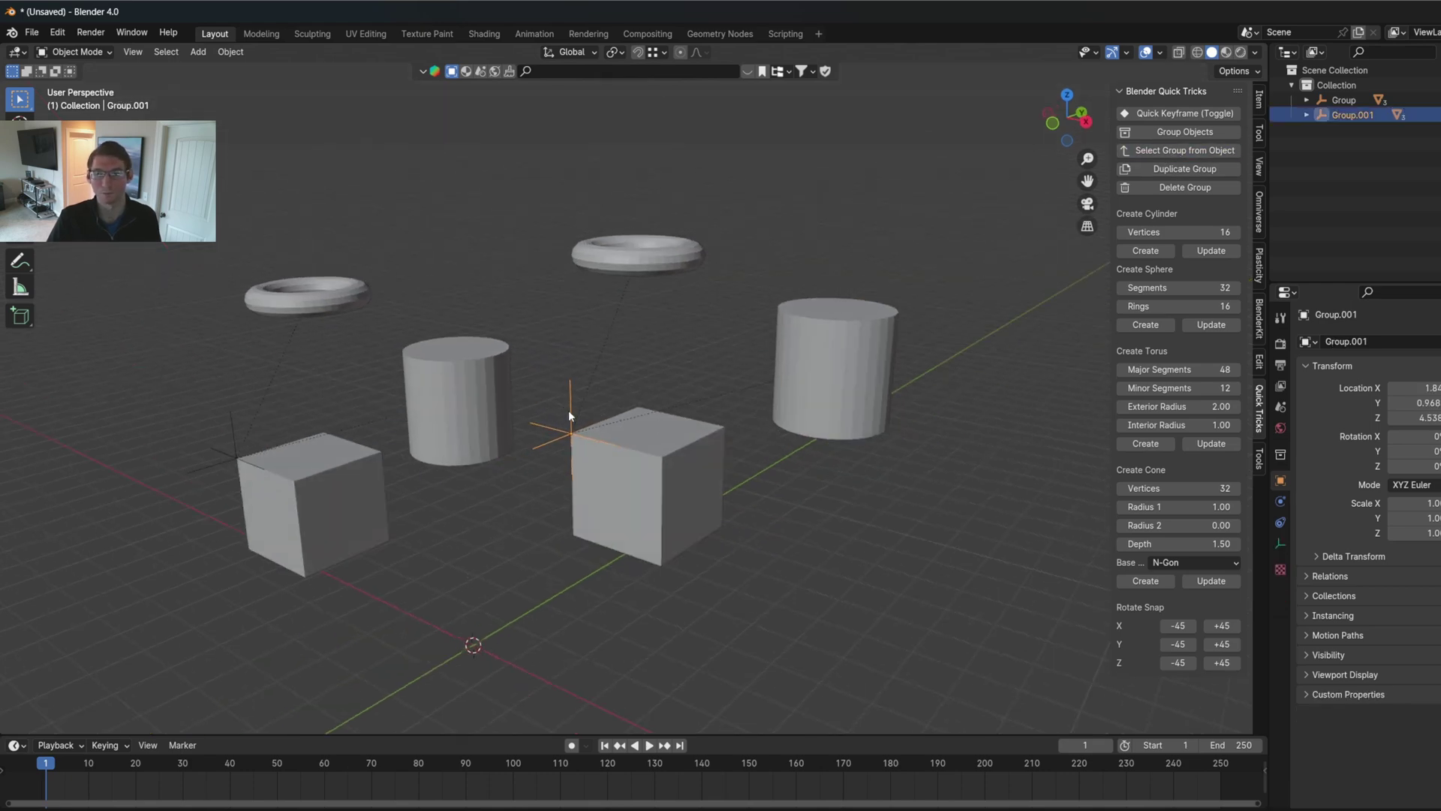
middle_drag(569, 410, 876, 296)
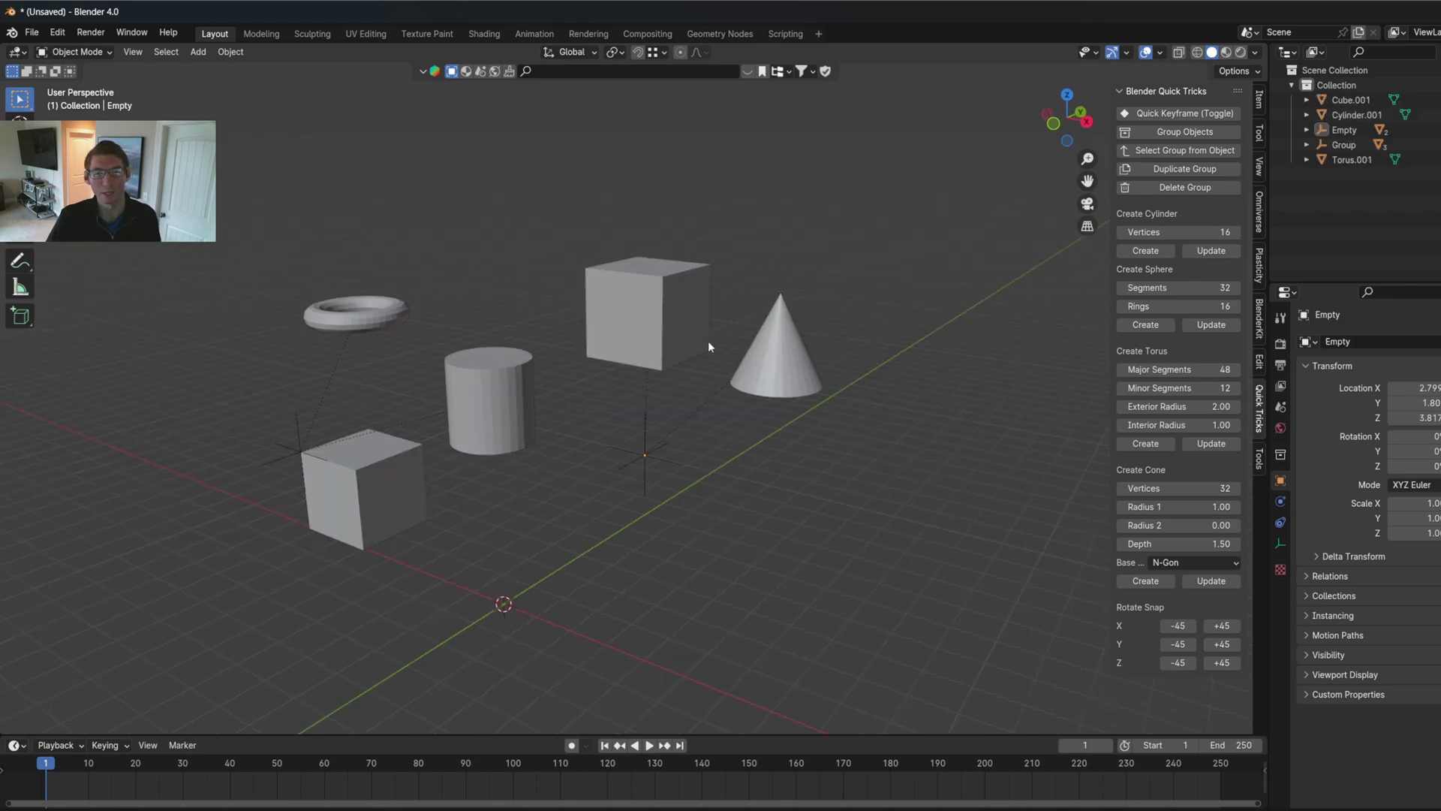
Delete only the empty that parents the cube and cone.
click(668, 467)
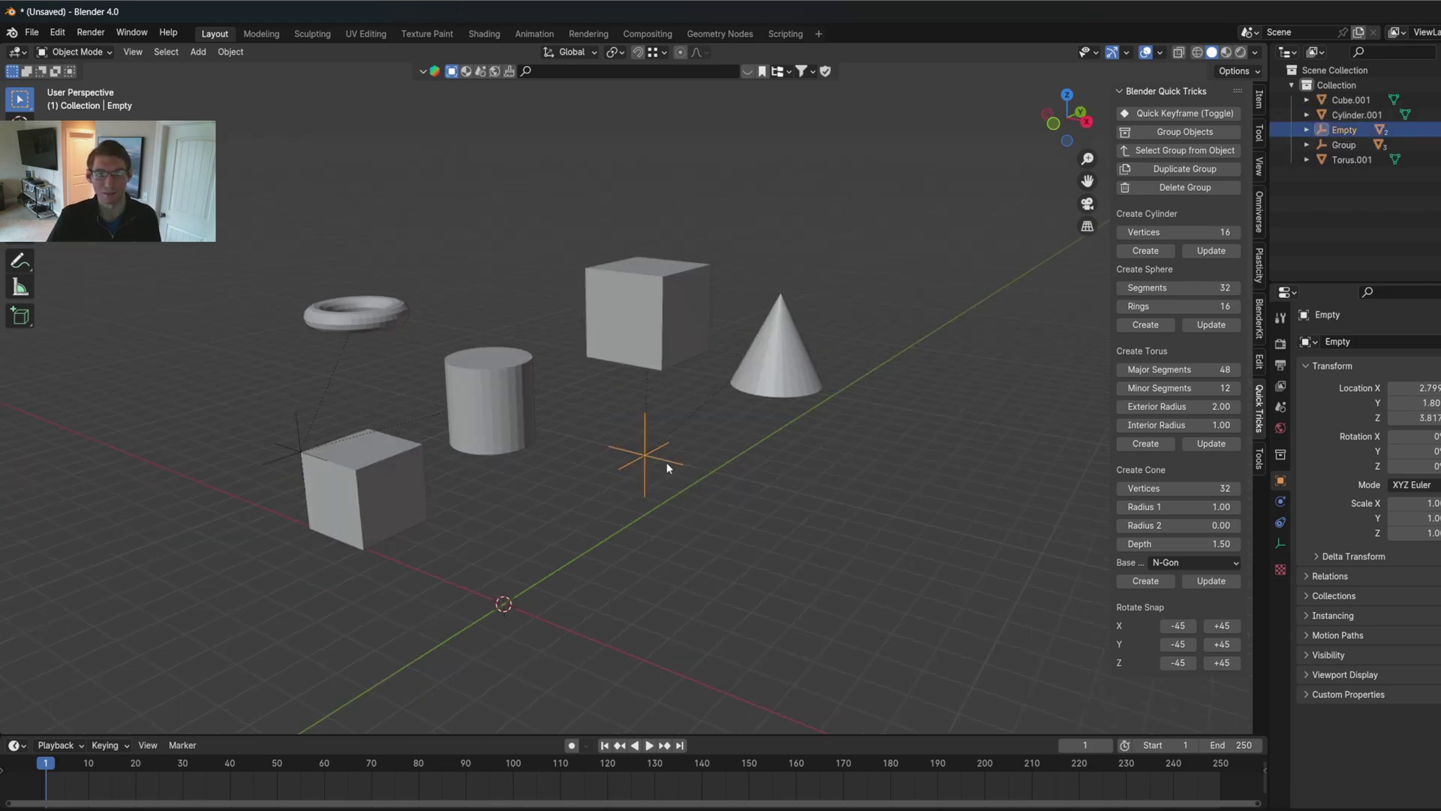
key(Delete)
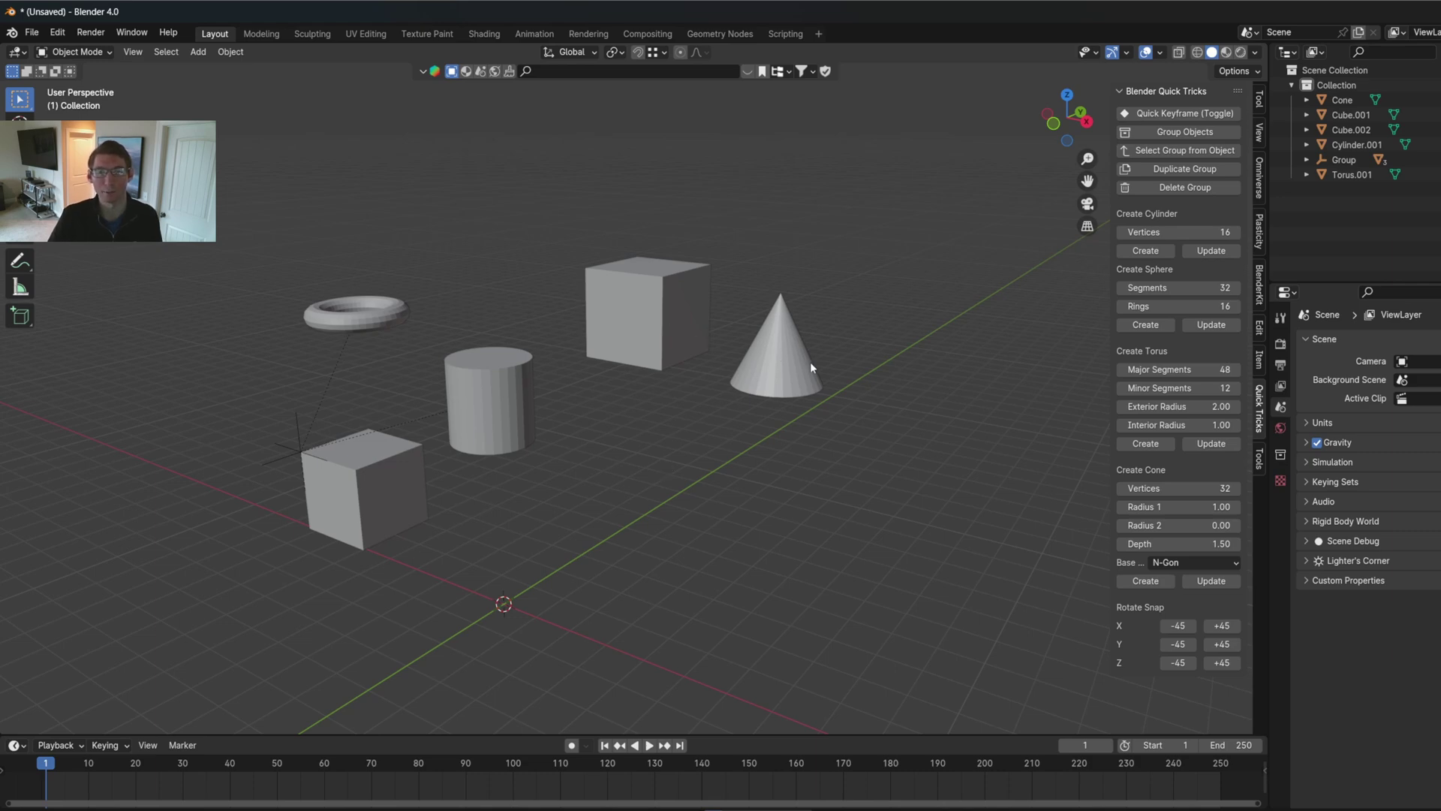
drag(631, 228, 781, 414)
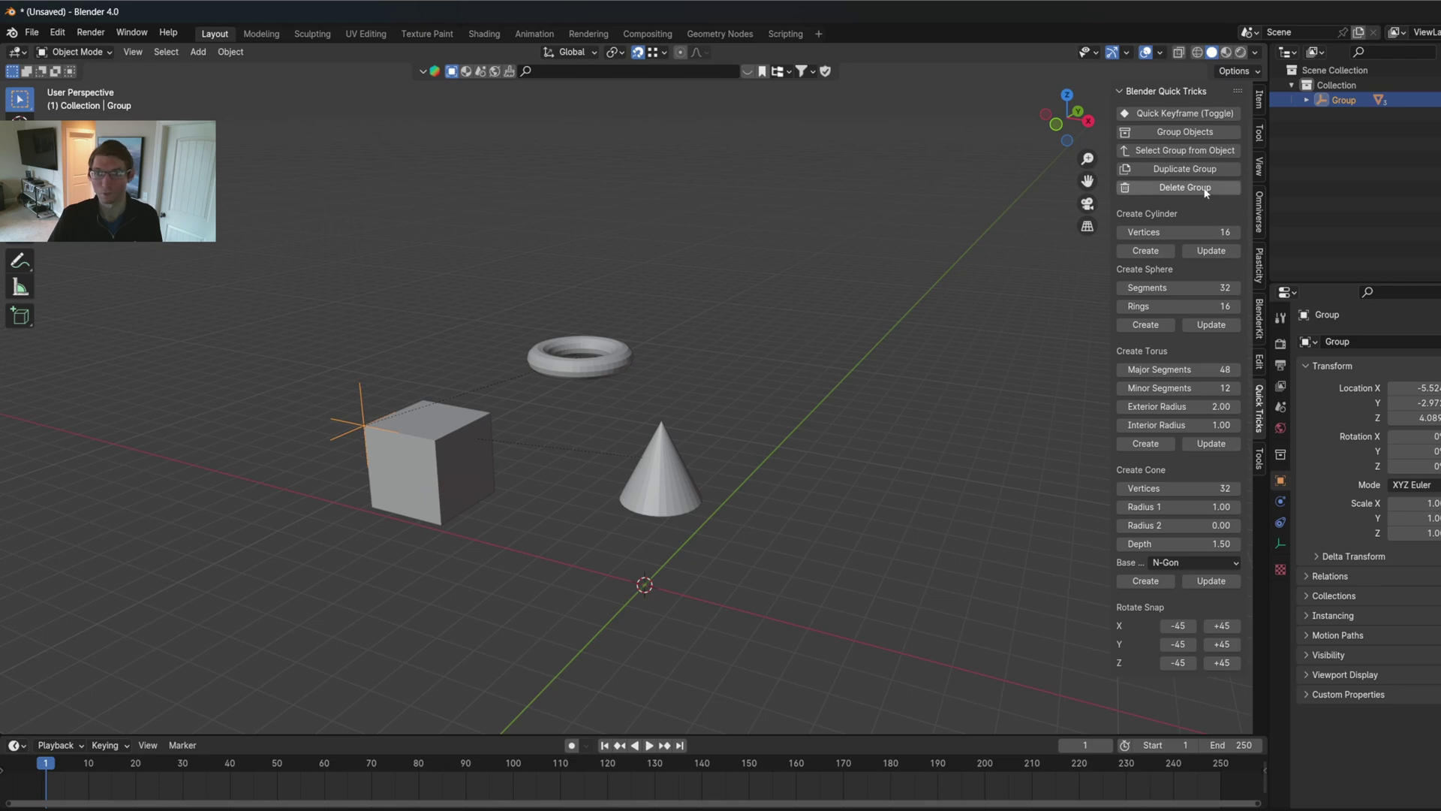
Delete the whole group containing the cube, torus and cone.
click(1201, 189)
middle_drag(795, 390, 794, 379)
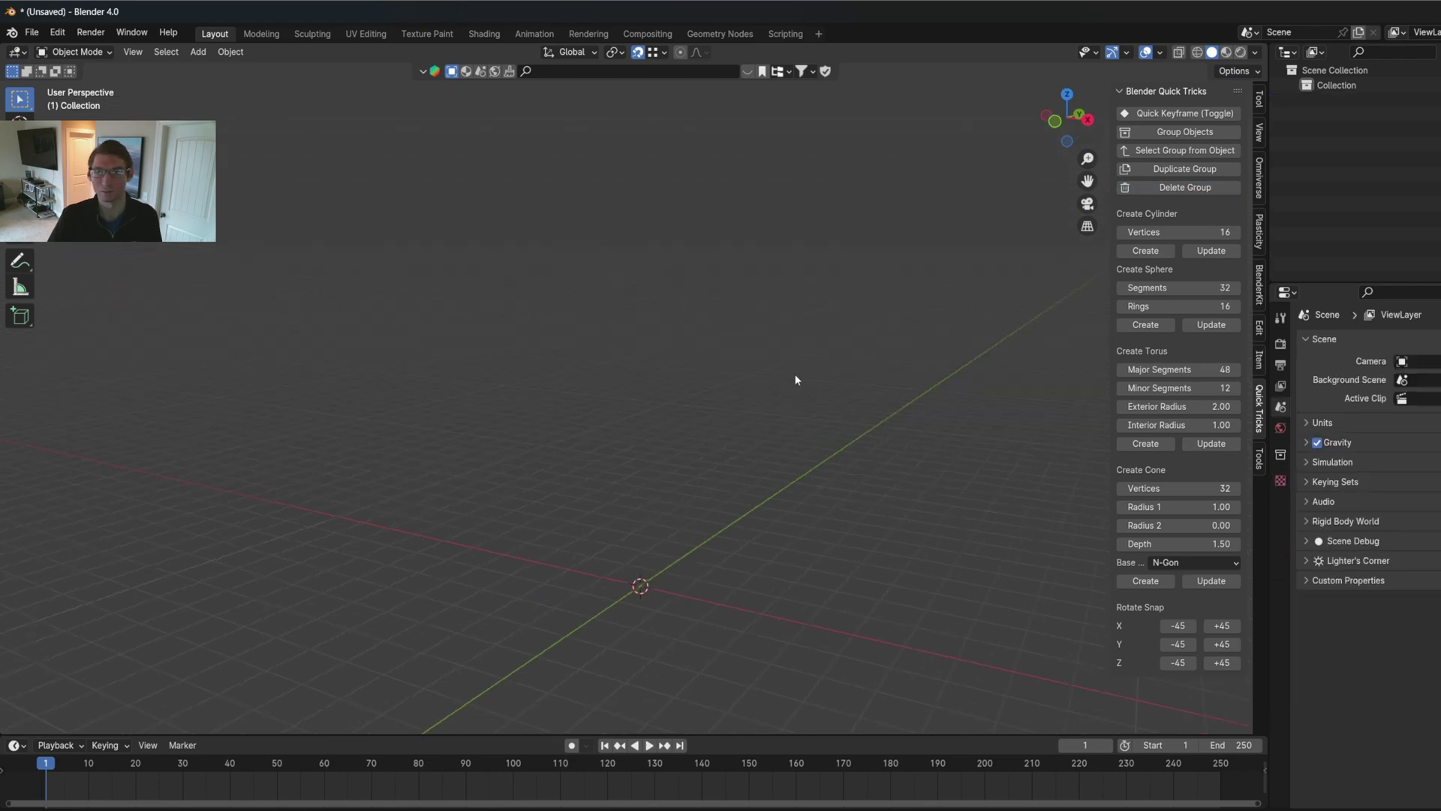
scroll(795, 374, down, 2)
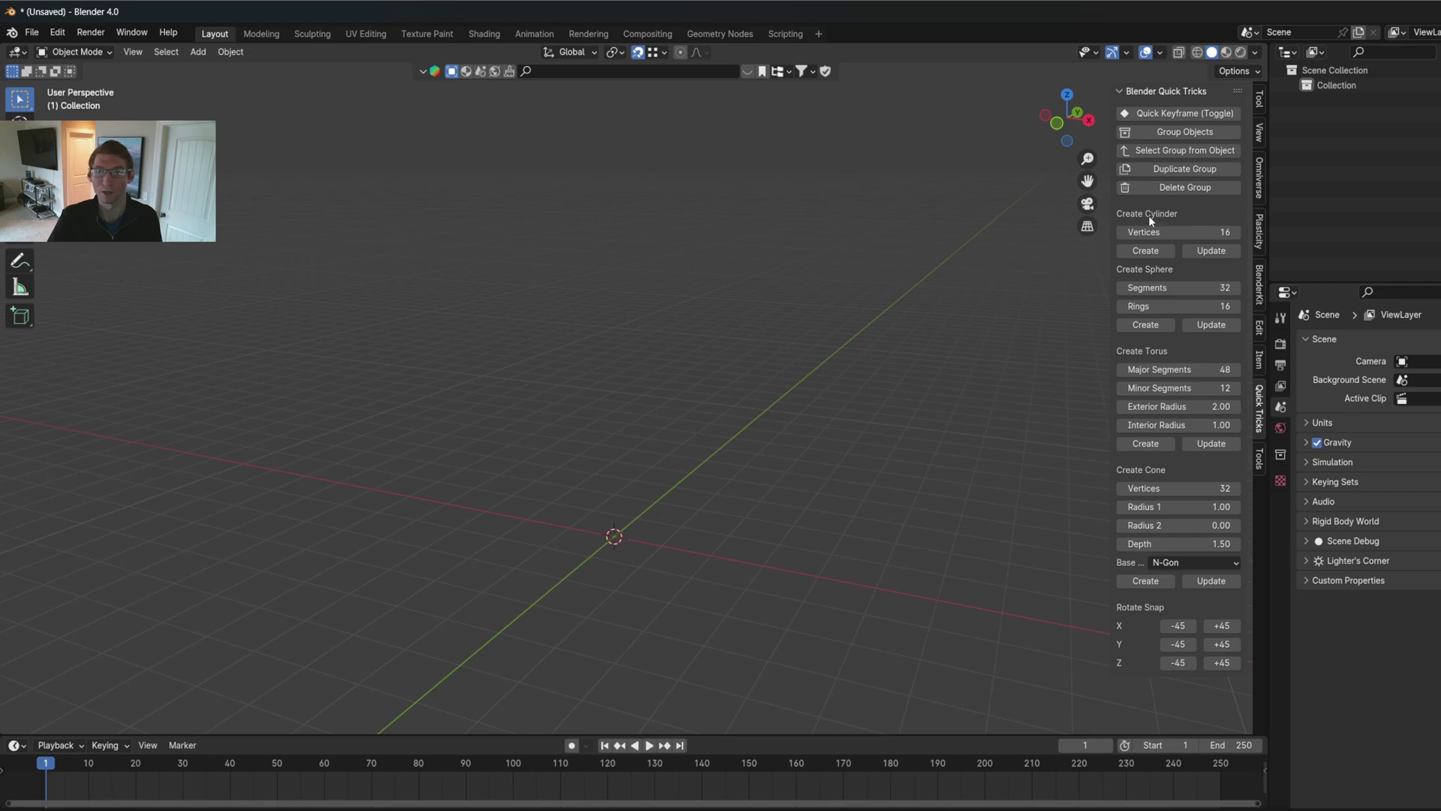
Create a 16-vertex cylinder and move it to about X 2.20, Y 2.62, Z 3.90 m.
click(1153, 252)
middle_drag(939, 315, 770, 406)
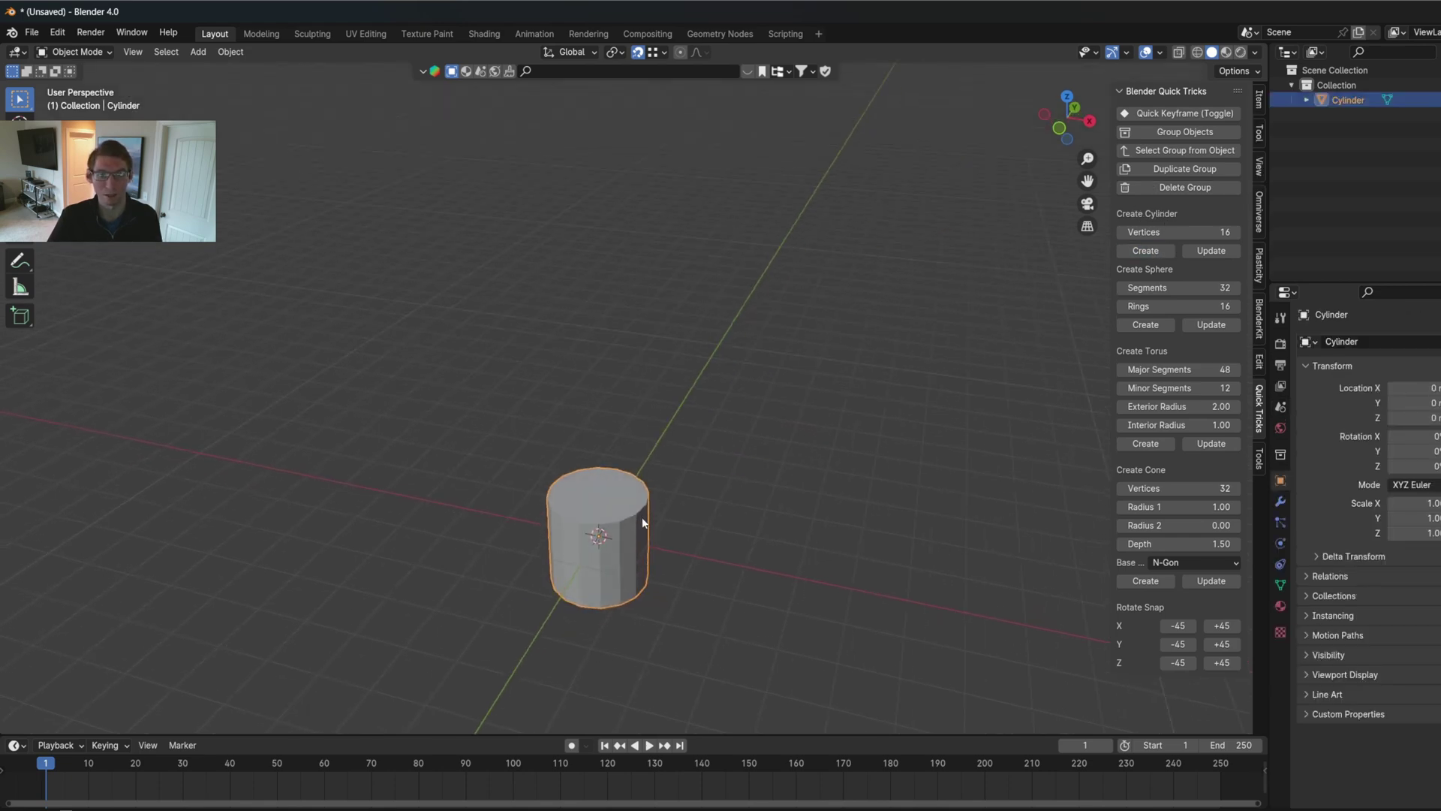
middle_drag(653, 527, 651, 537)
key(g)
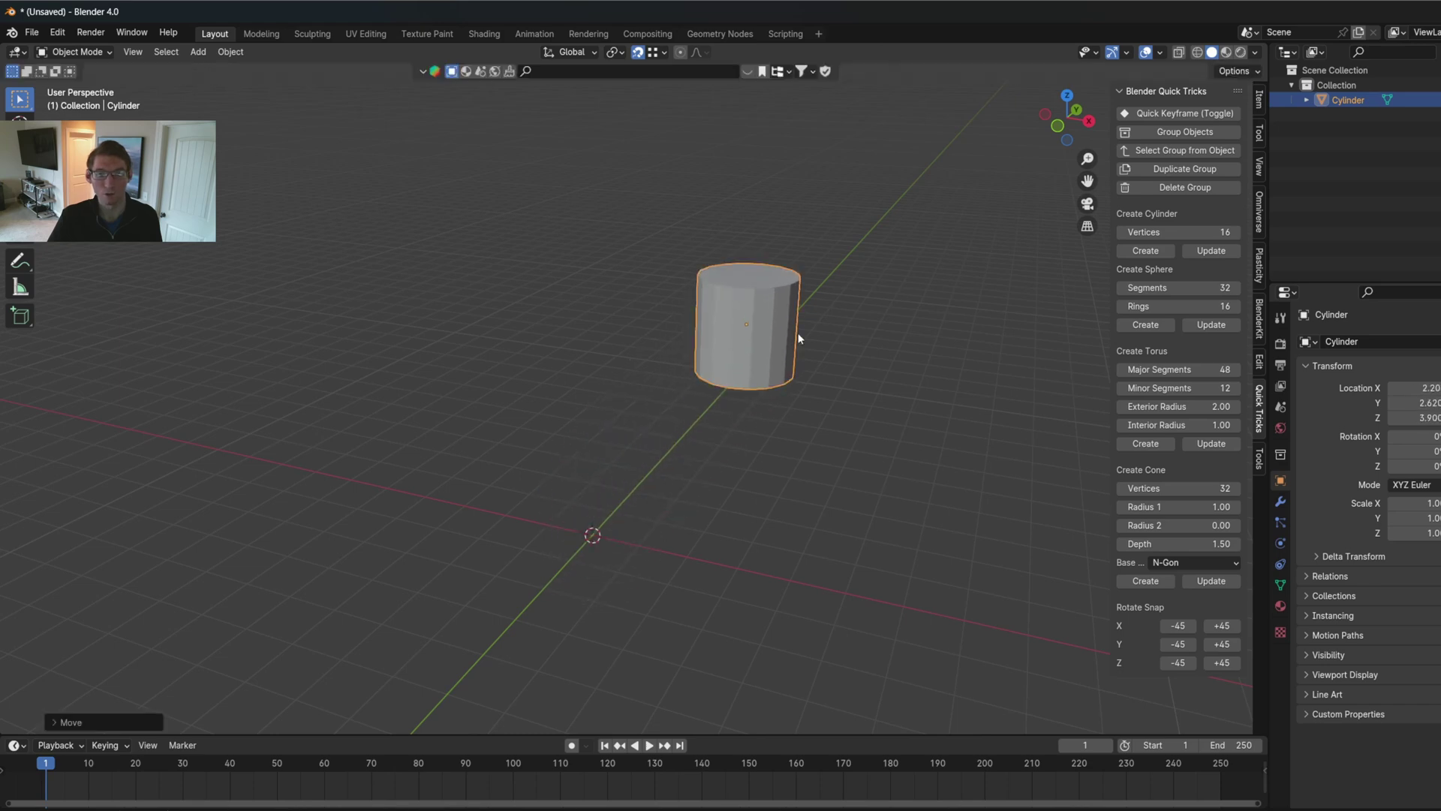
click(802, 350)
Rotate the cylinder freely to about X -8.3°, Y 15.8°, Z -8.2° and scale it to about 1.6.
key(r)
click(457, 531)
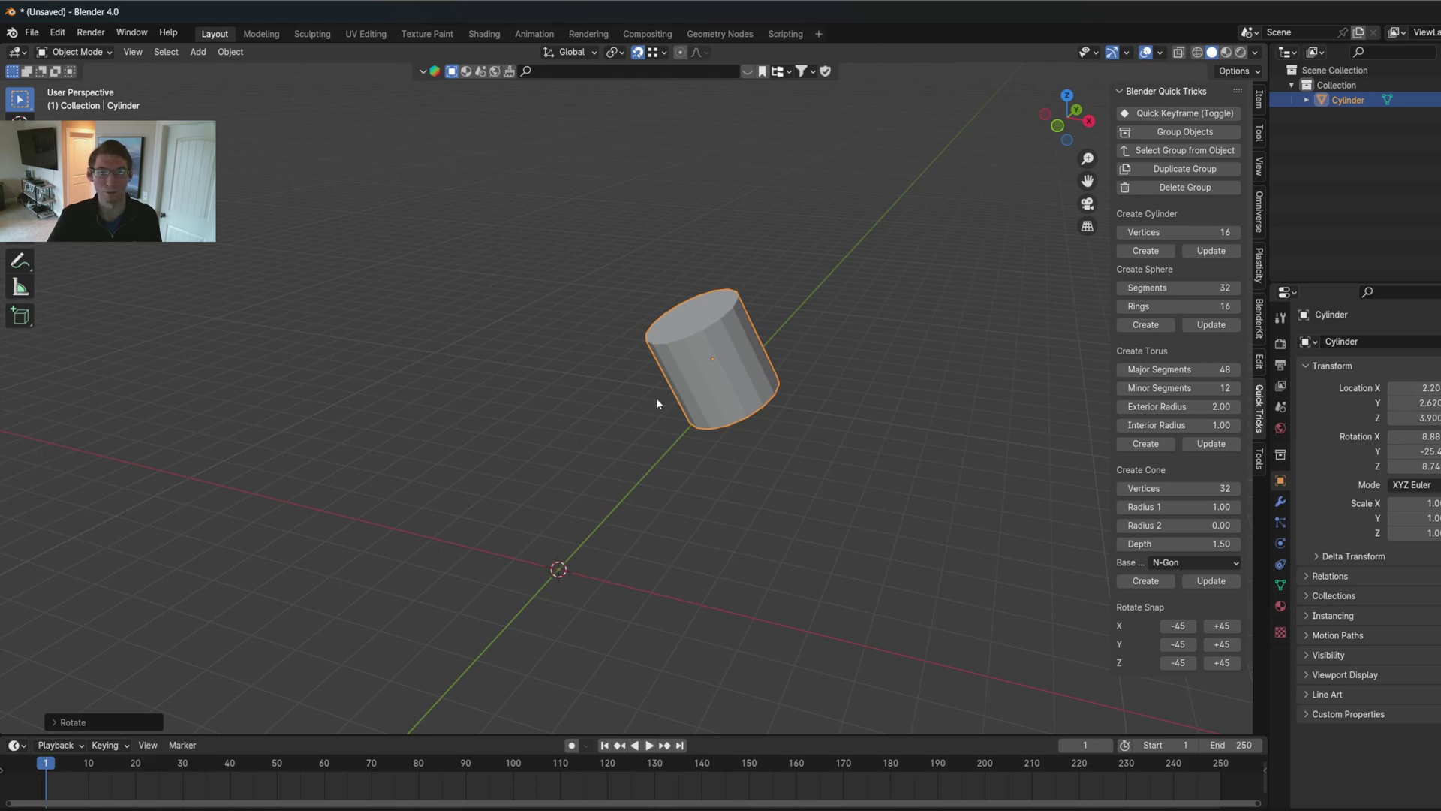
key(r)
click(864, 345)
key(s)
click(1144, 333)
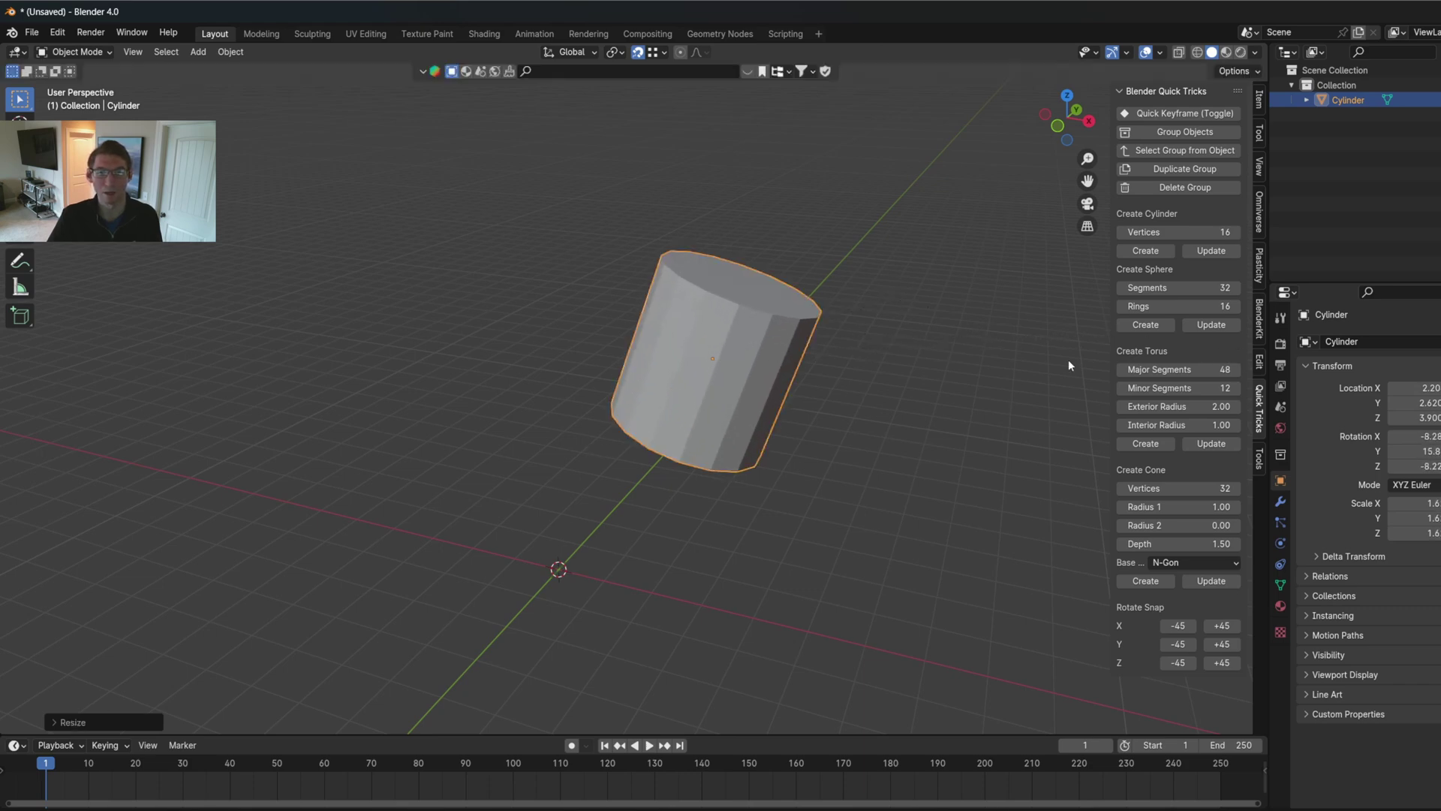
middle_drag(1069, 359, 788, 361)
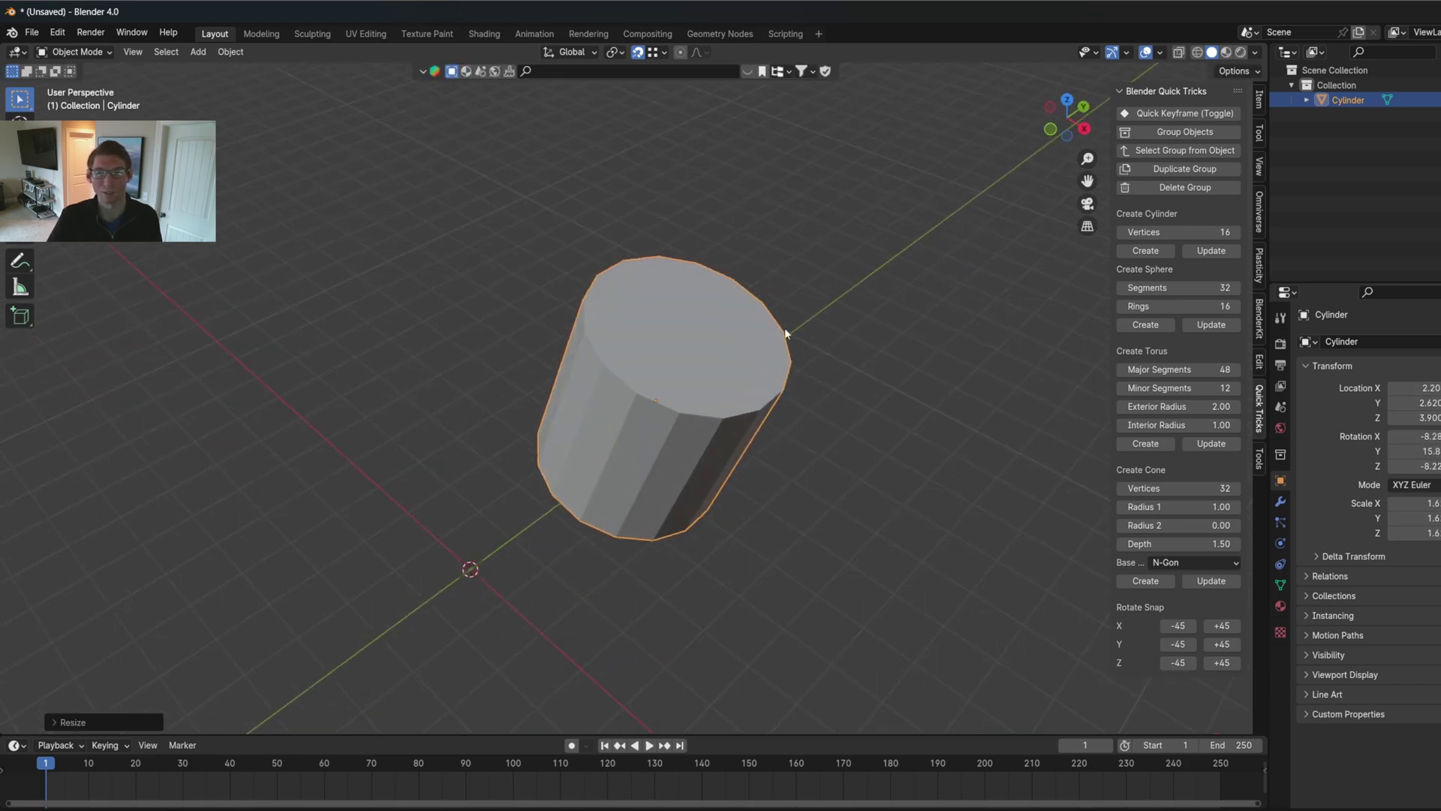
Set the cylinder's vertices to 12 and update the existing object.
click(1188, 232)
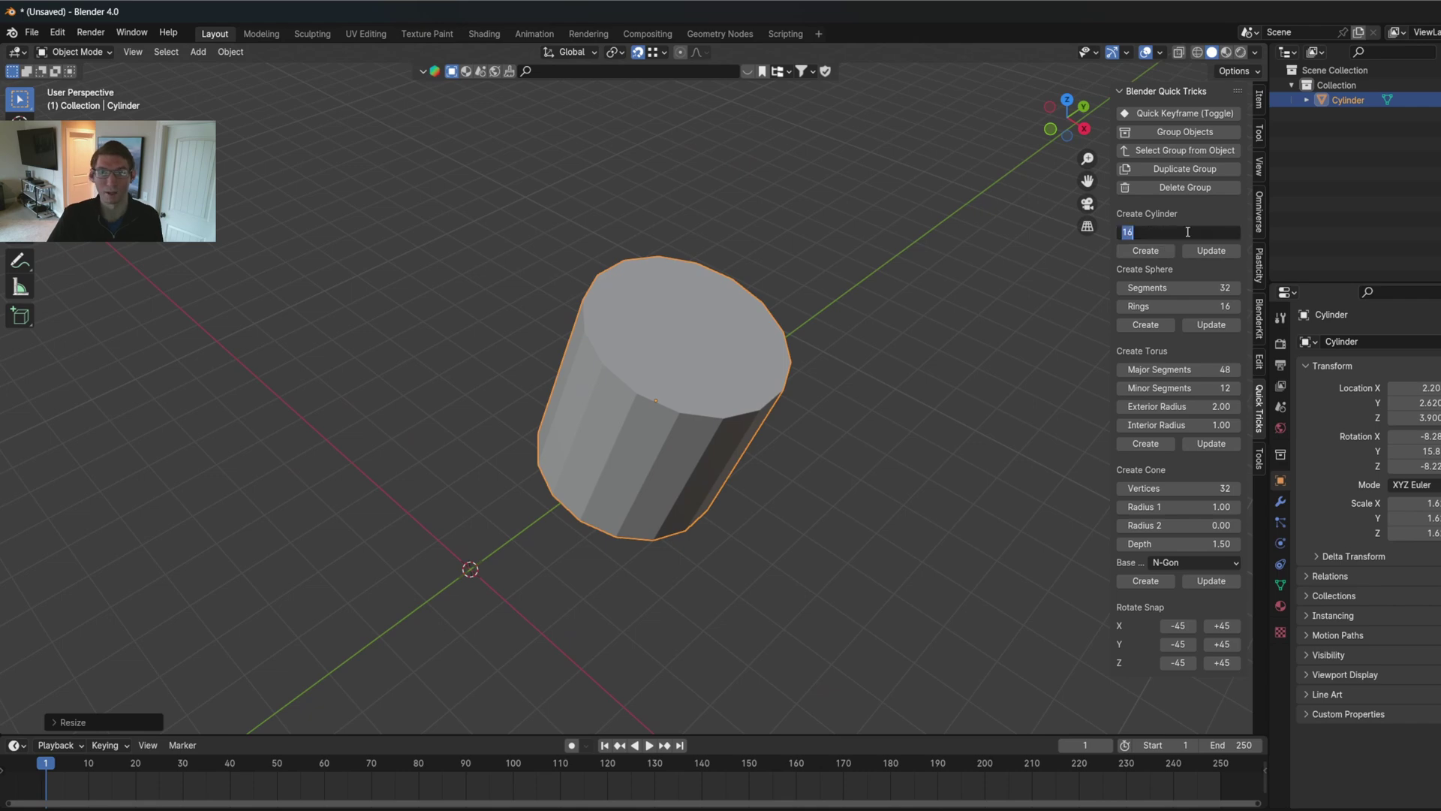
text(12)
key(Return)
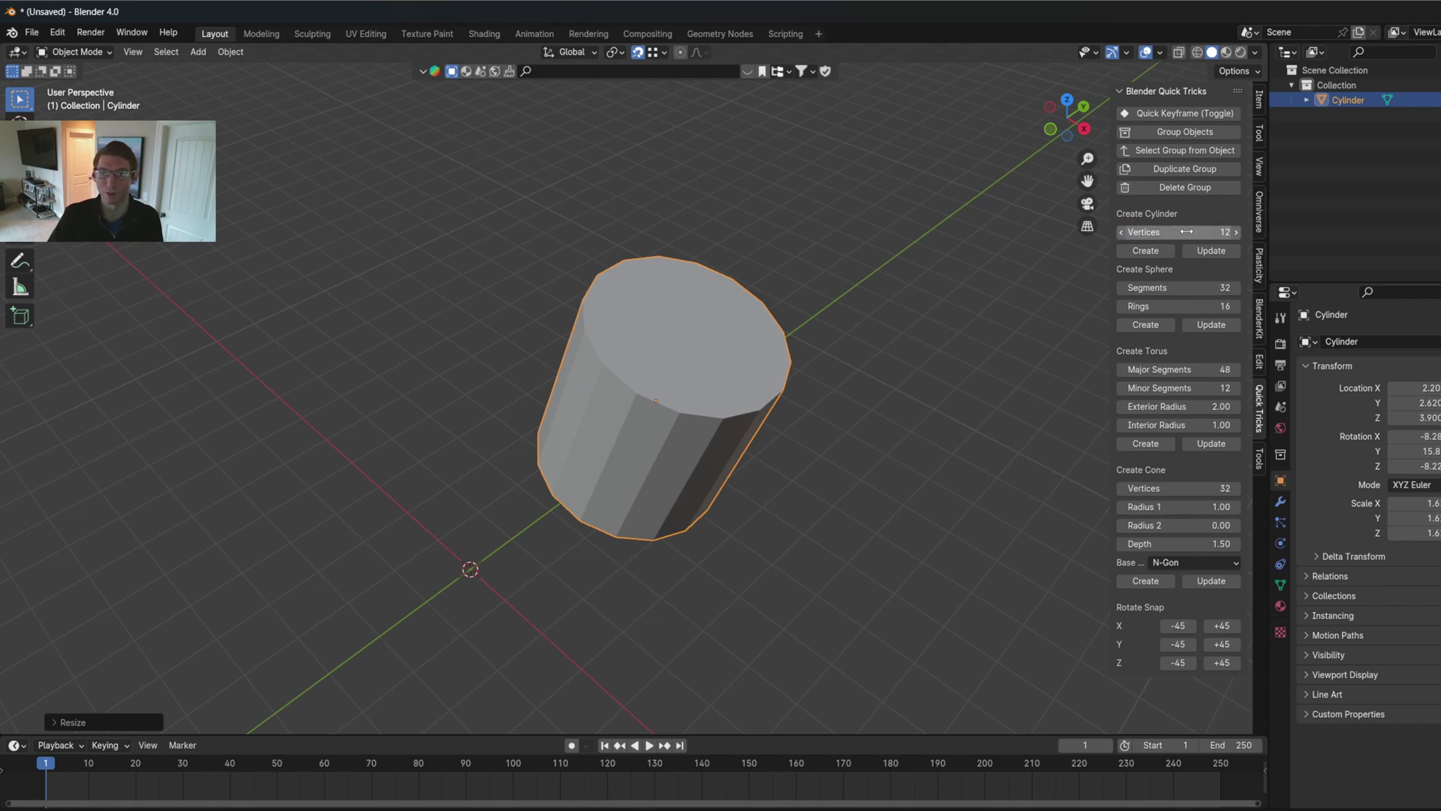
click(1223, 252)
middle_drag(918, 274, 958, 279)
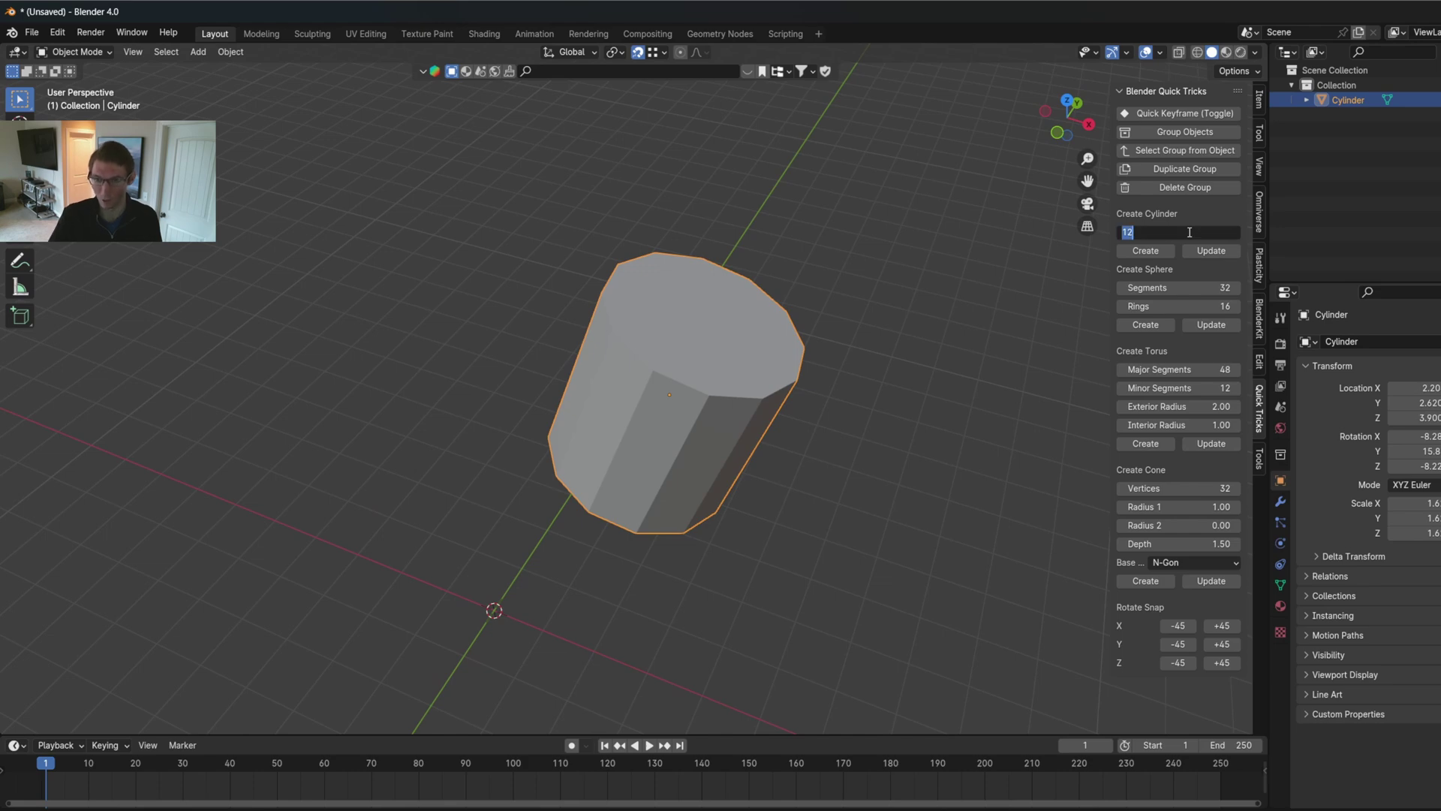
Update the tilted cylinder to 20 vertices.
drag(1179, 232, 1189, 232)
click(1211, 251)
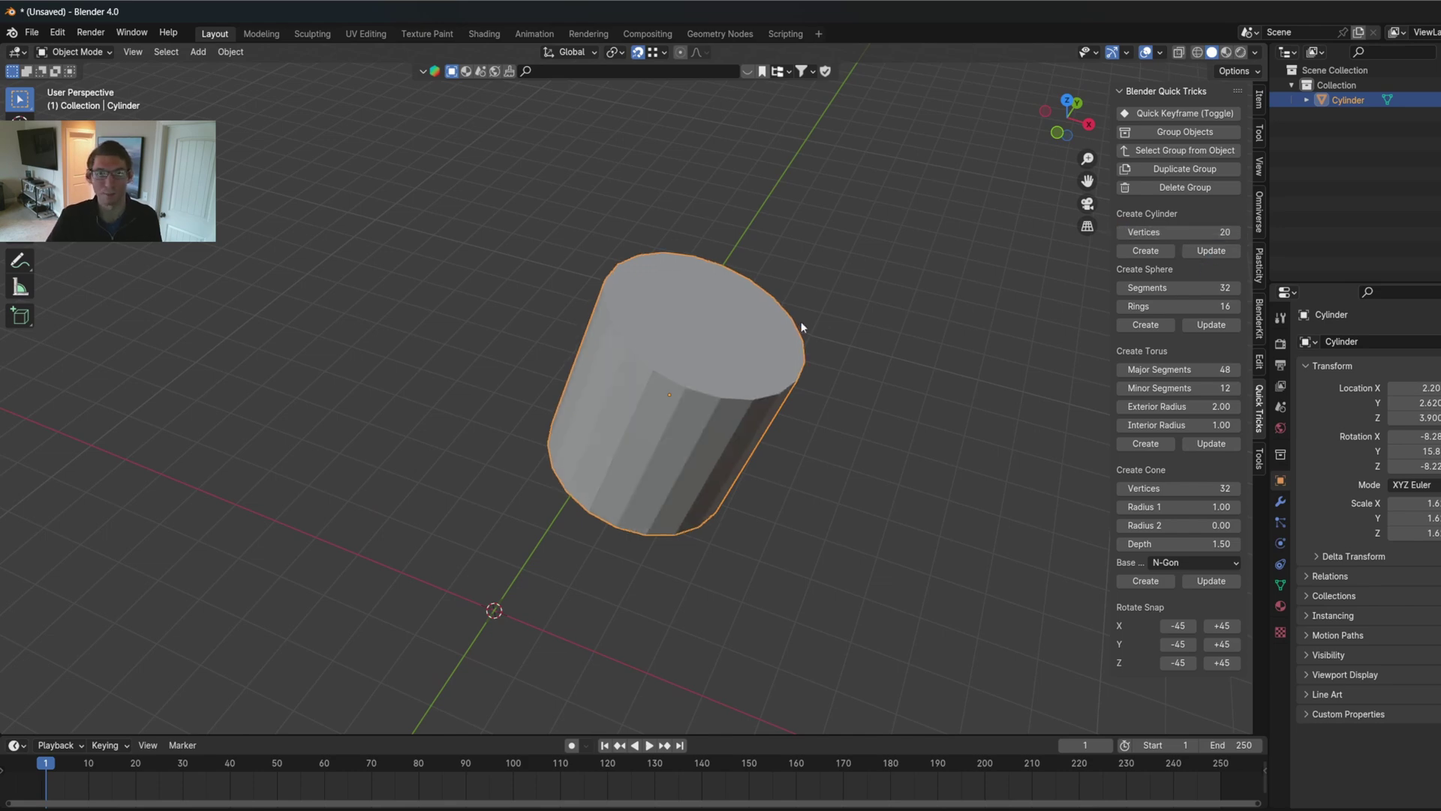
middle_drag(798, 323, 822, 272)
Replace the cylinder with a 32-vertex cone placed at about X 0.17, Y 0.50, Z 1.66 m and scaled by about 2.157.
key(Delete)
click(1147, 581)
key(g)
click(813, 400)
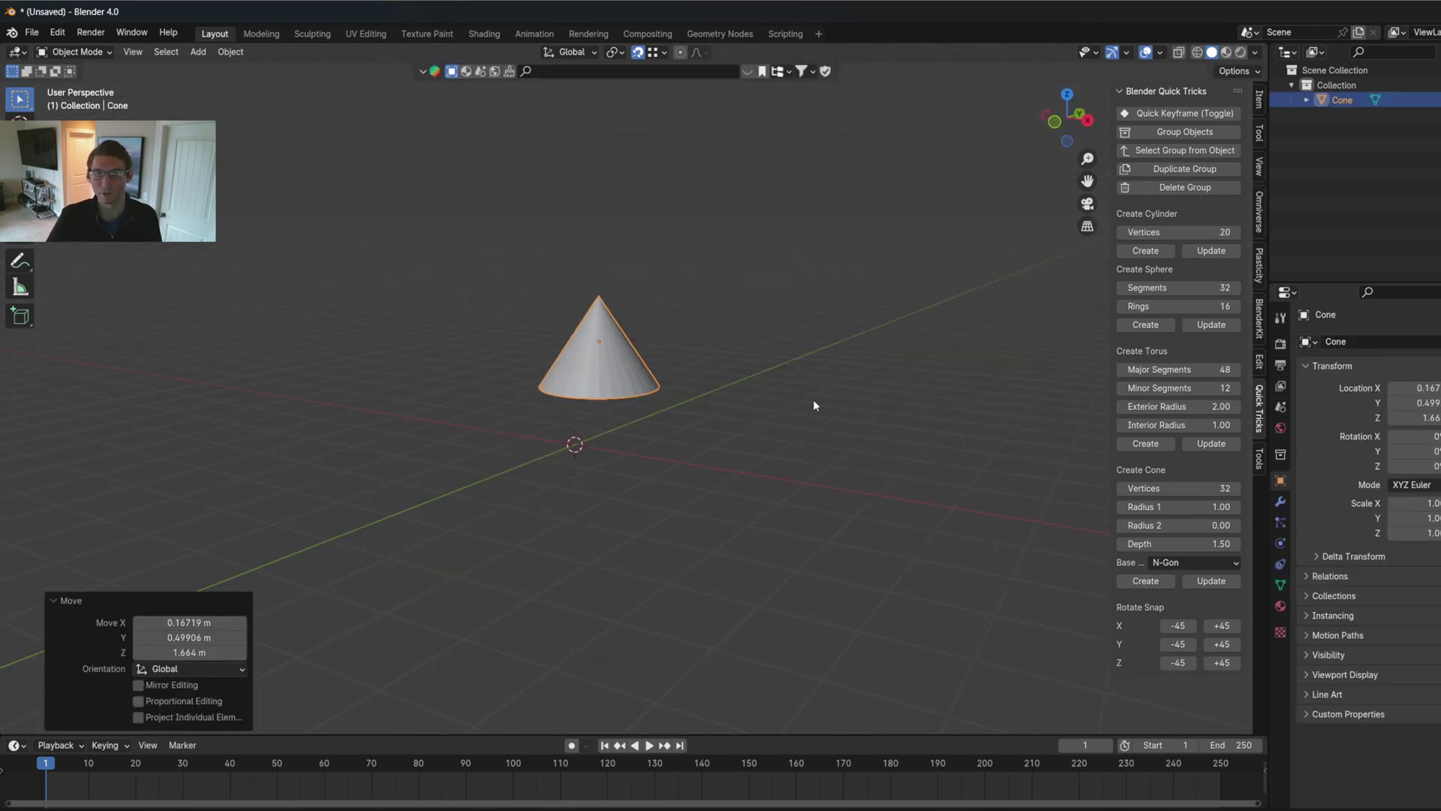
key(s)
click(1068, 441)
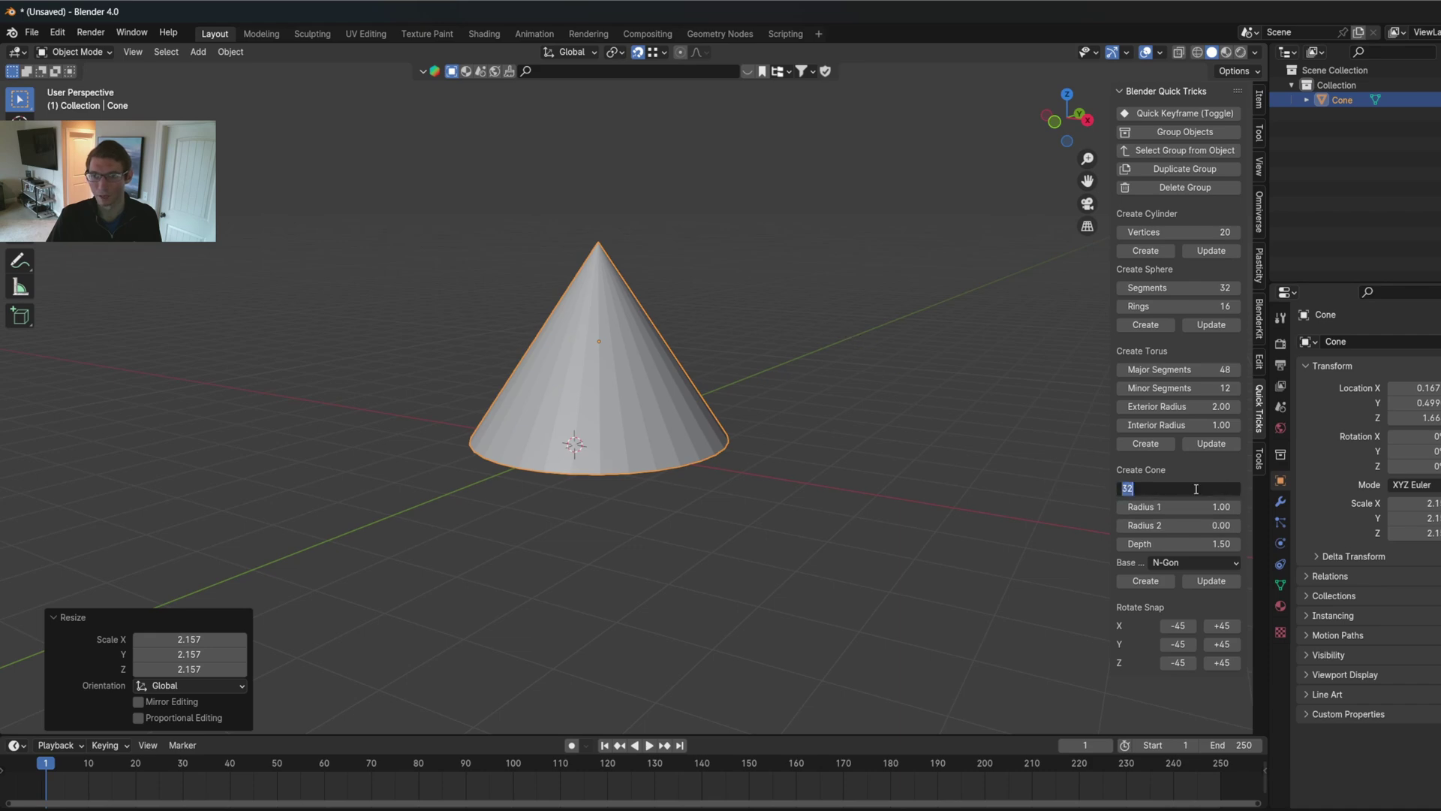
Update the cone to 18 vertices with its base fill set to Nothing.
drag(1210, 488, 1195, 489)
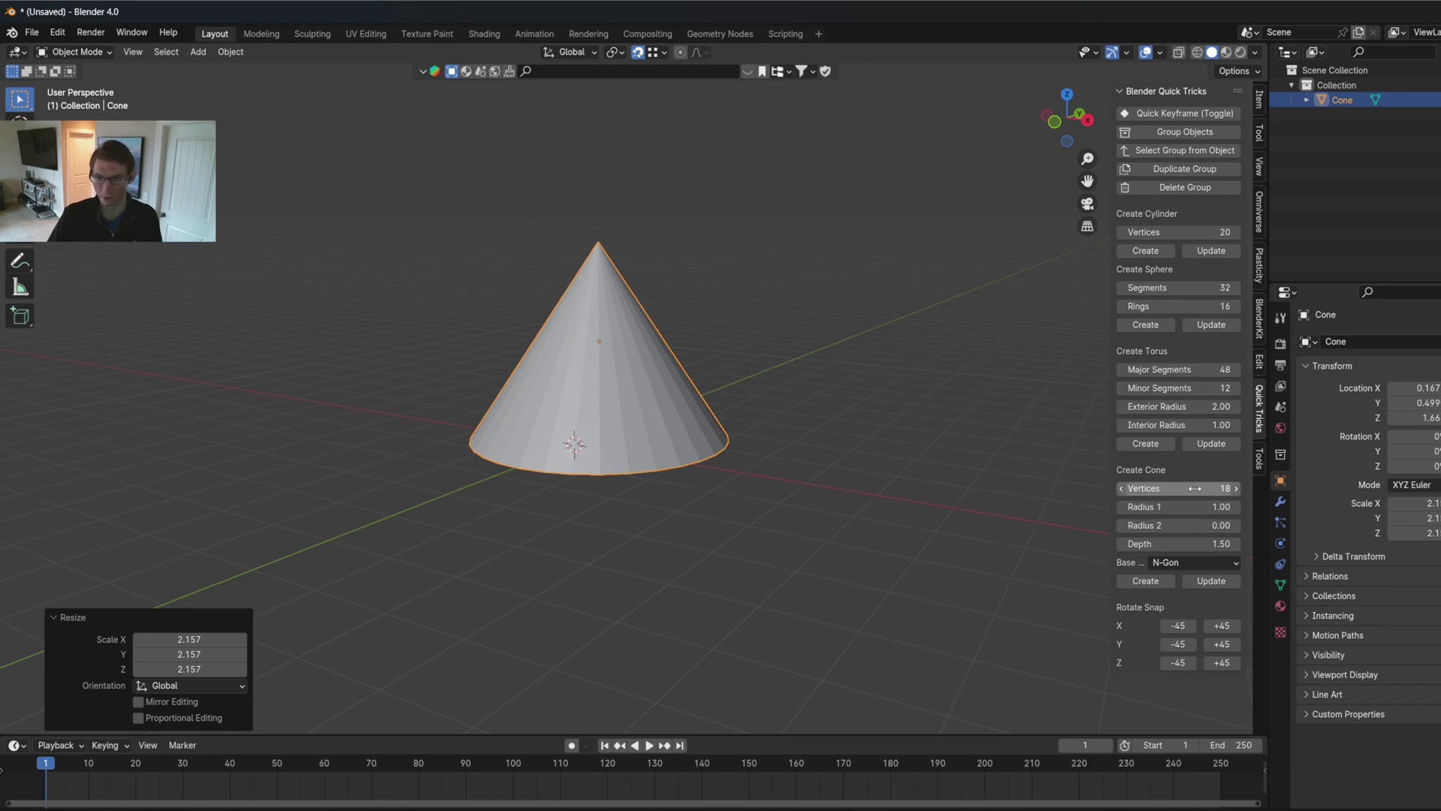
middle_drag(817, 496, 818, 432)
scroll(834, 443, up, 2)
click(1187, 562)
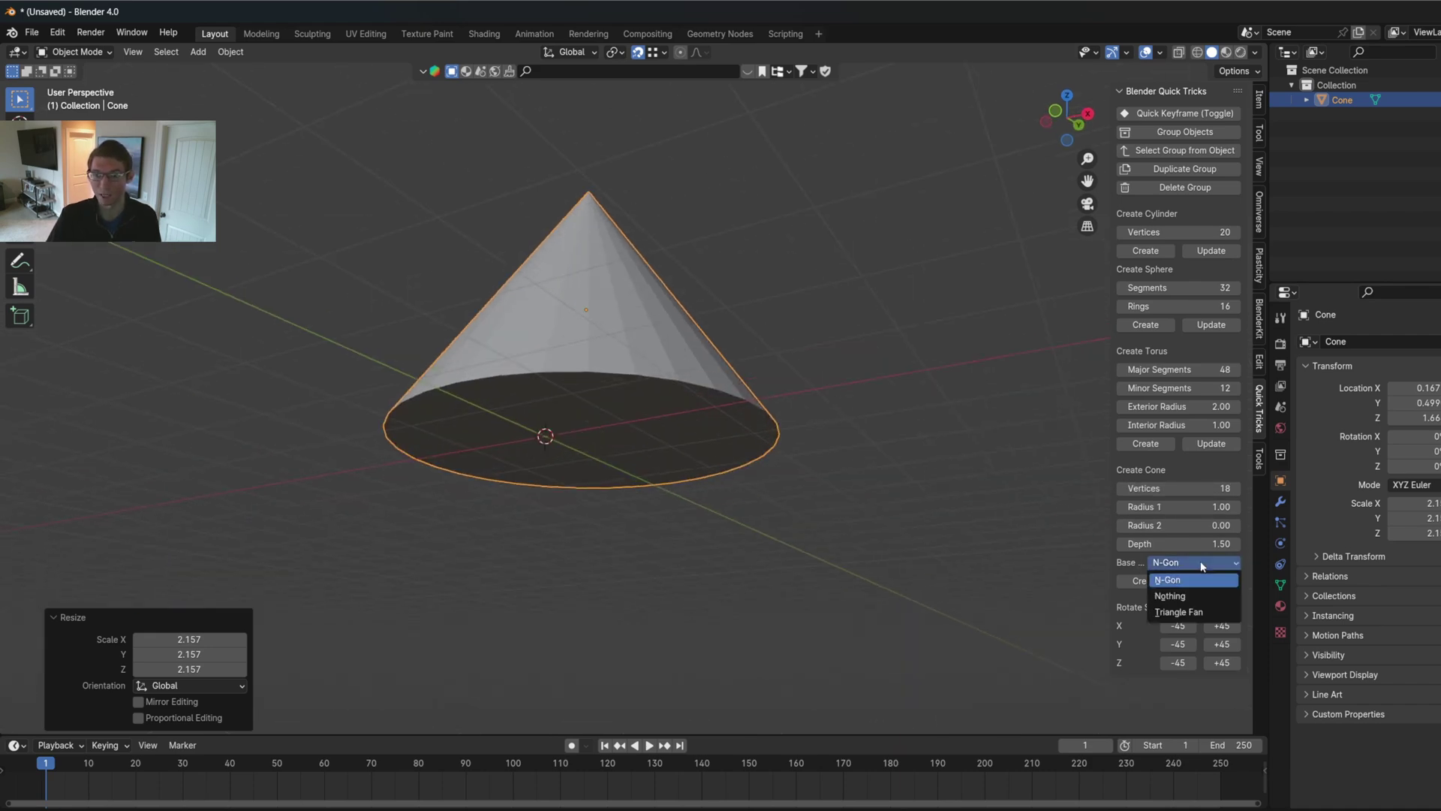
click(1191, 596)
click(1212, 582)
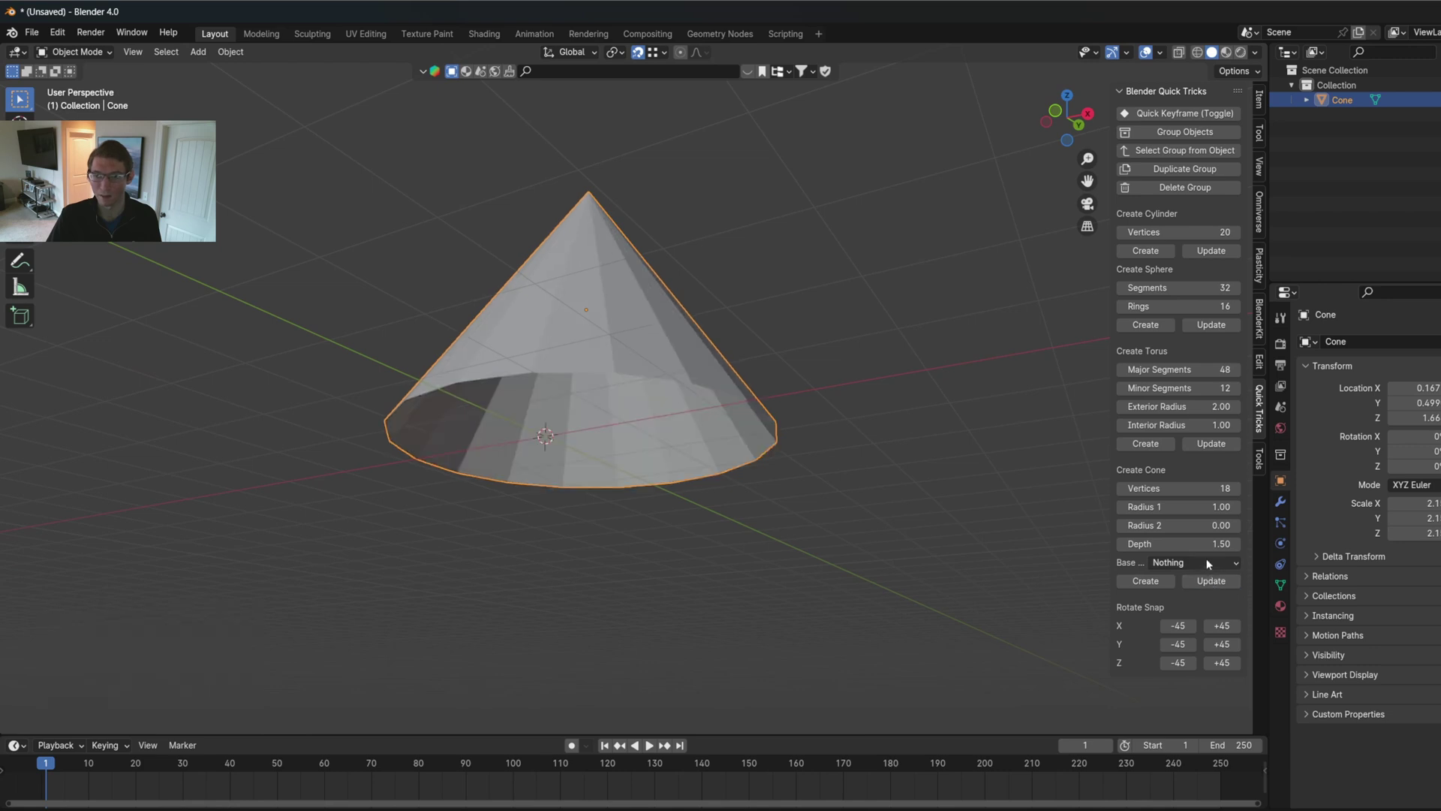
Change the cone's base fill to Triangle Fan and update the cone.
click(1193, 562)
click(1208, 593)
click(1210, 583)
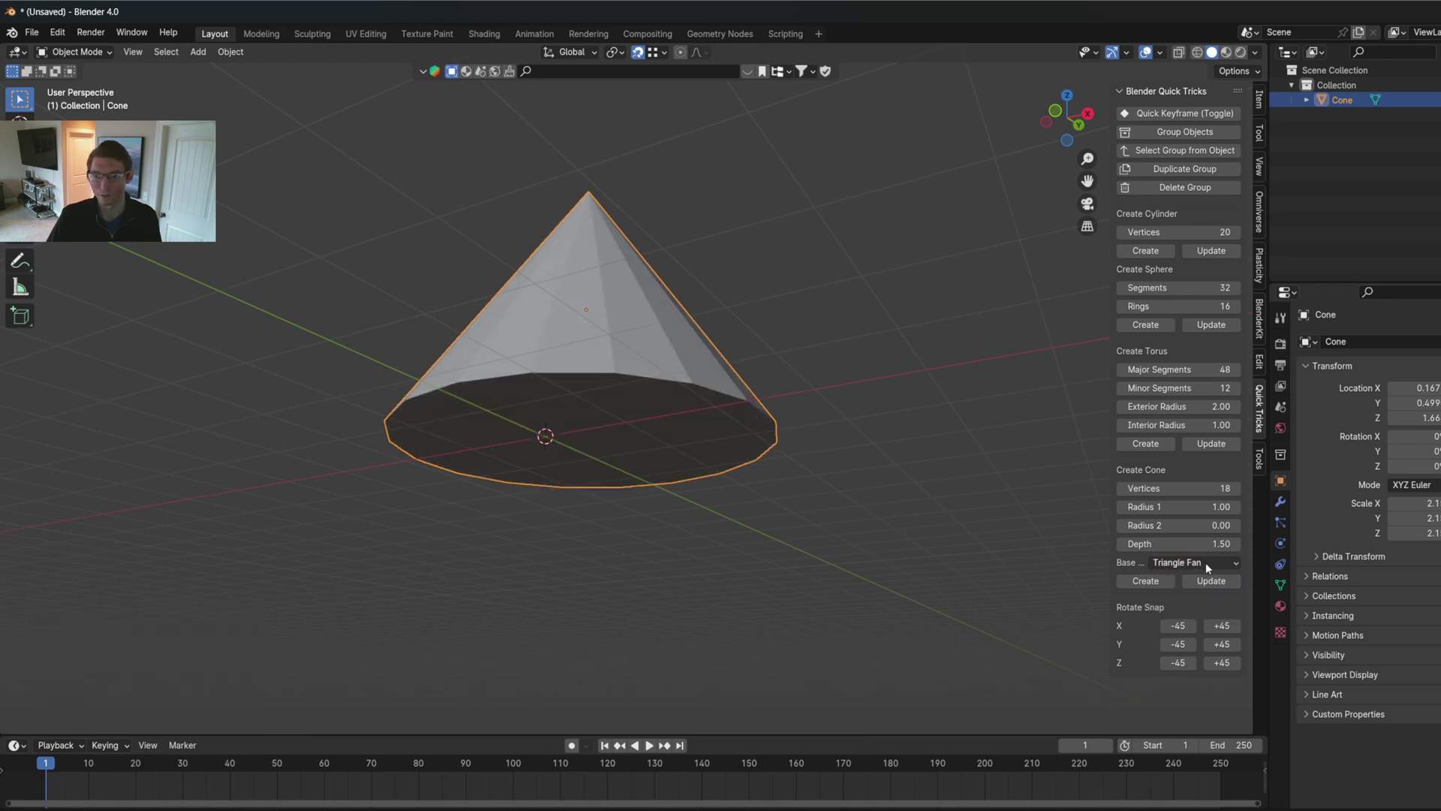
Examine the faces of the cone's base in Edit Mode and return to Object Mode.
click(1193, 562)
click(1193, 597)
key(Tab)
middle_drag(923, 483, 924, 461)
key(Tab)
Update the cone again with the Triangle Fan base fill and check its base topology in Edit Mode.
click(1165, 563)
click(1178, 608)
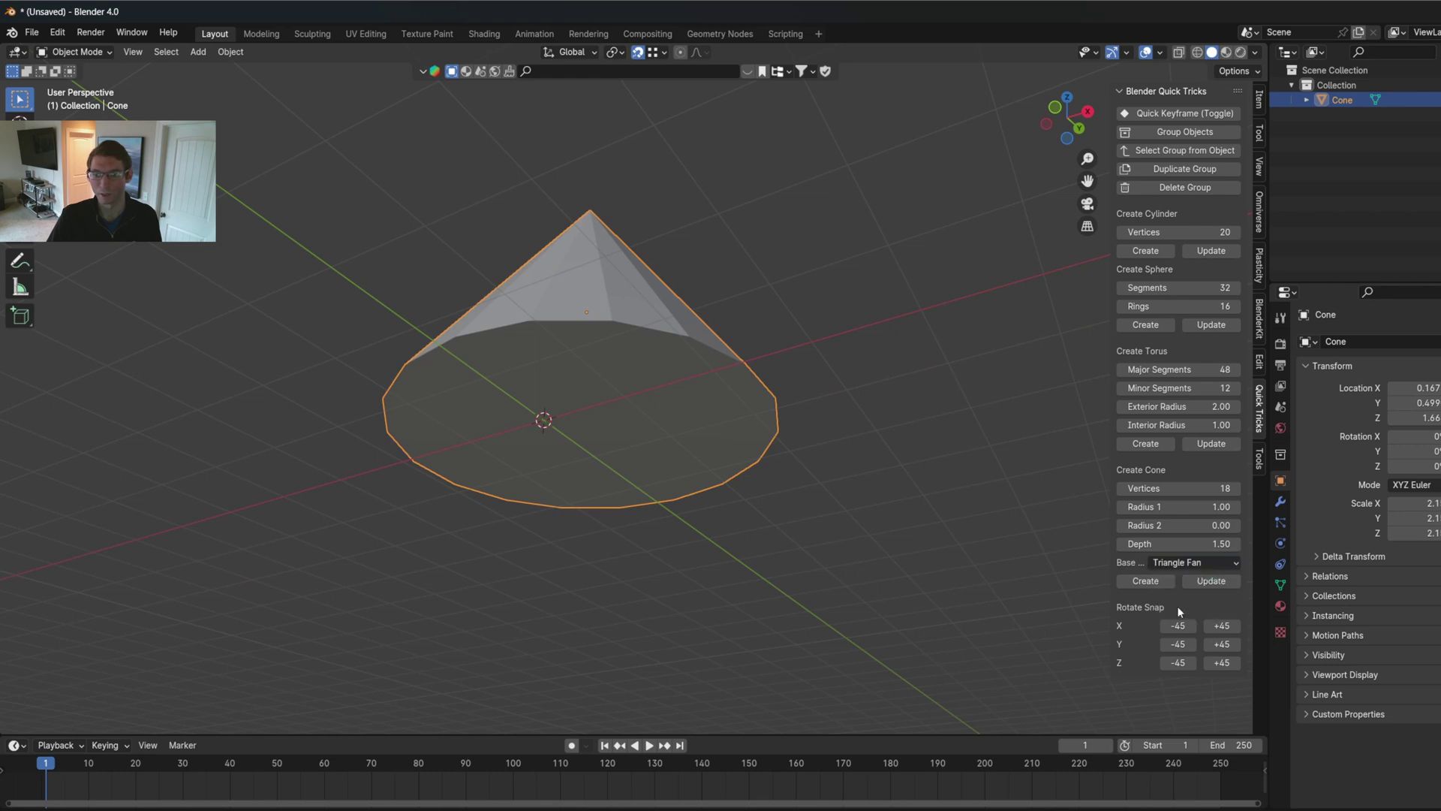
click(1212, 581)
key(Tab)
key(Tab)
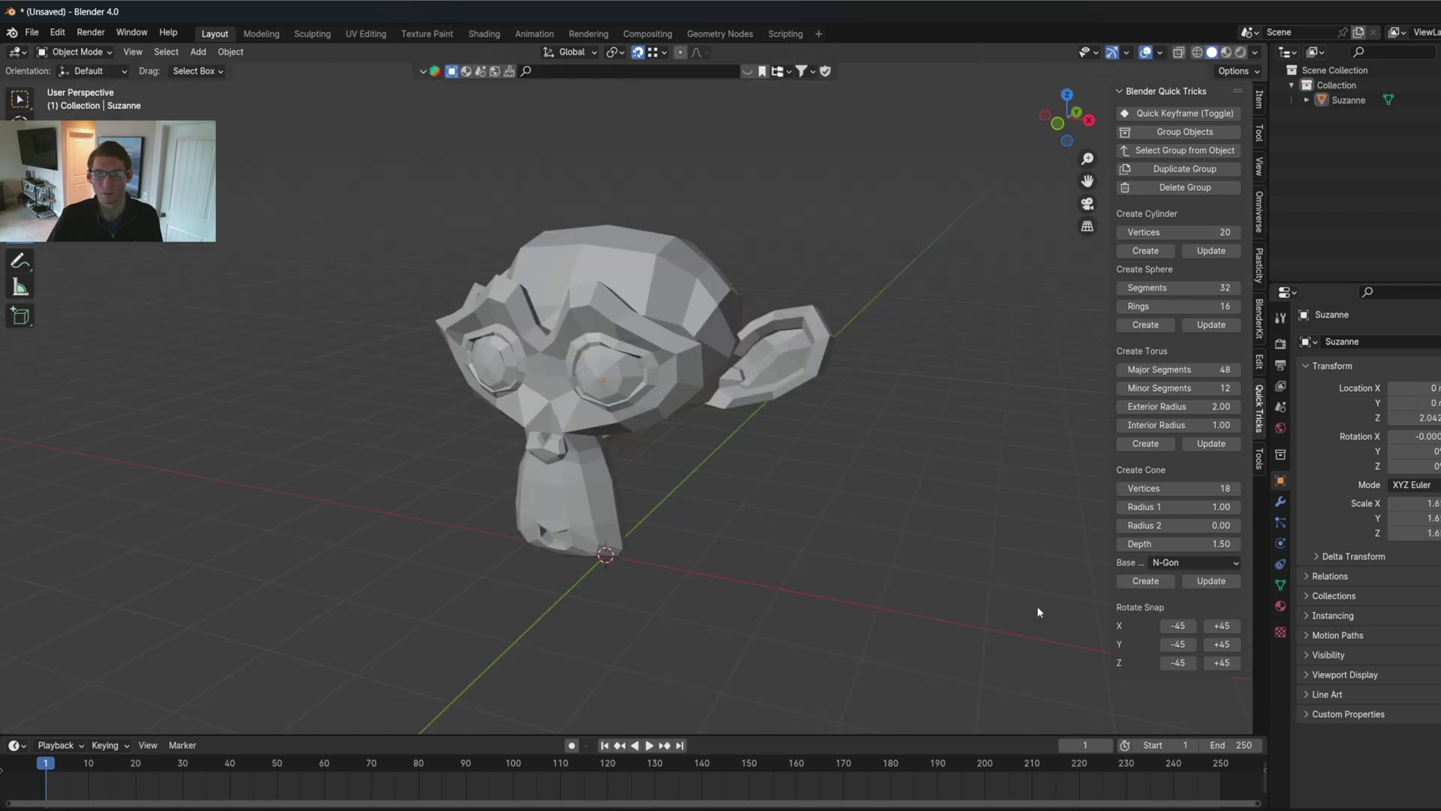
Select the monkey head and snap-rotate it on X by -45° twice and back by +45° twice.
click(681, 290)
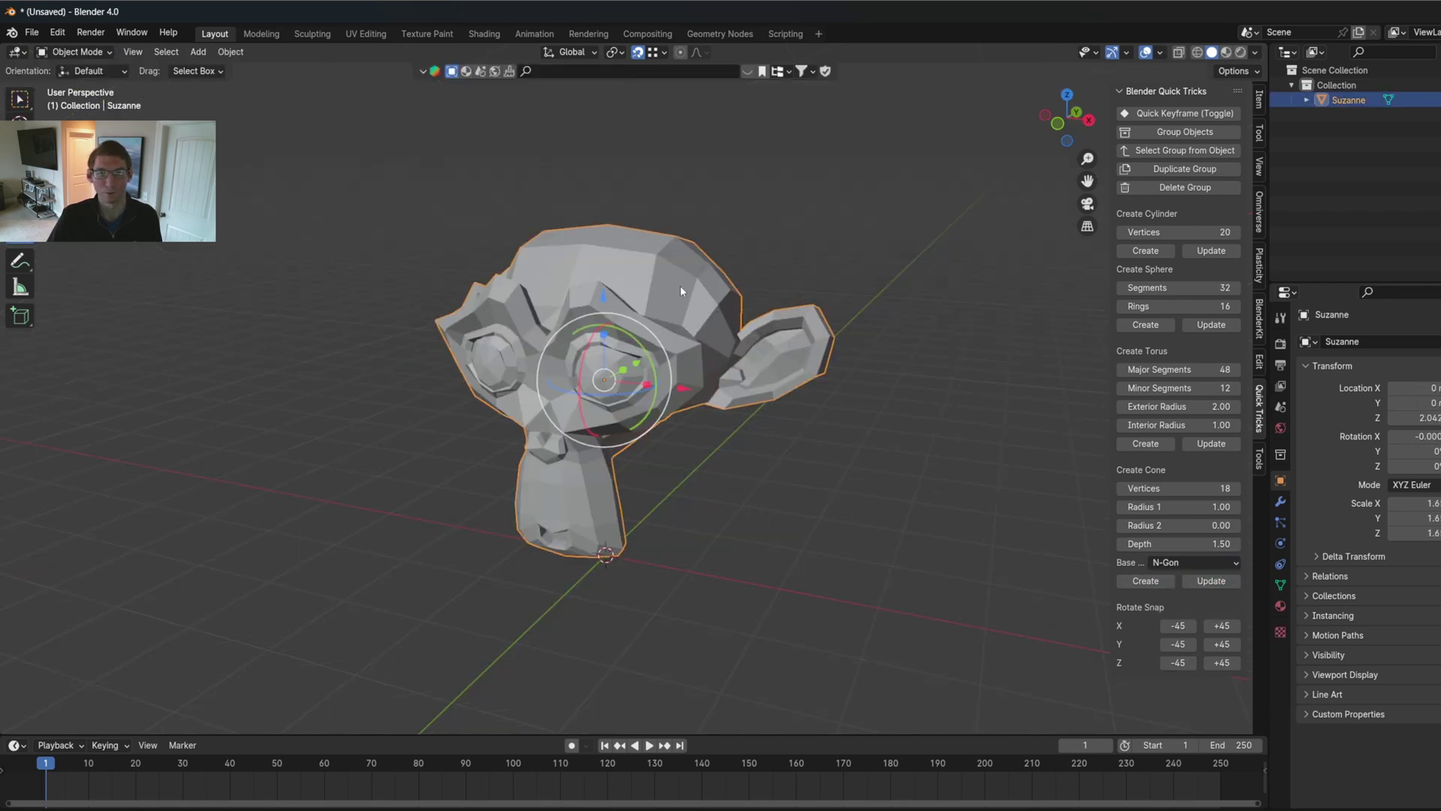
click(1176, 627)
click(1177, 627)
click(1222, 626)
click(1226, 628)
Snap-rotate the monkey head on Y by -45° twice and back by +45° twice.
click(1186, 647)
click(1186, 647)
click(1224, 647)
click(1223, 648)
Snap-rotate the monkey head on Z by -45° twice and back by +45° twice, and deselect it.
click(1179, 665)
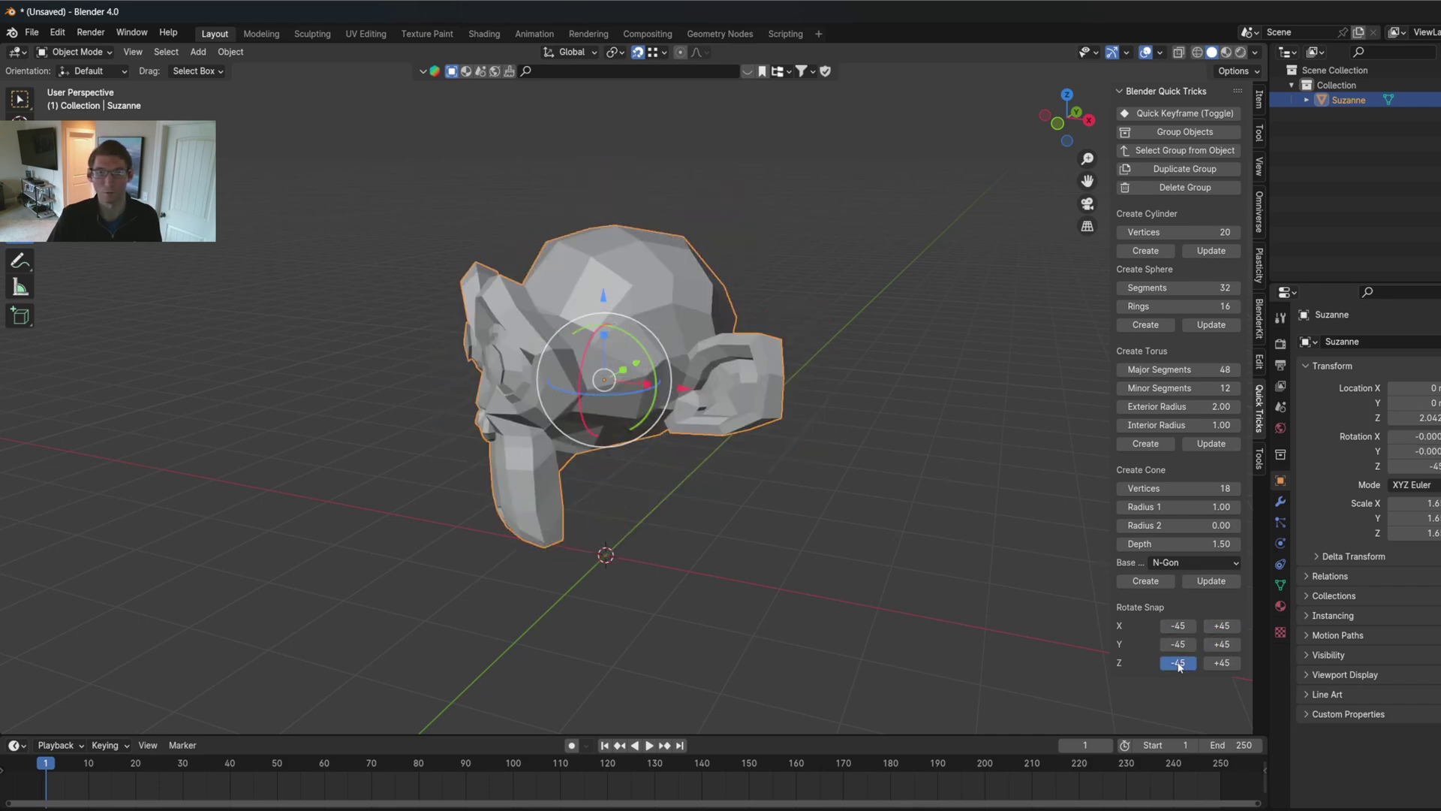
click(1179, 665)
click(1222, 668)
click(1221, 668)
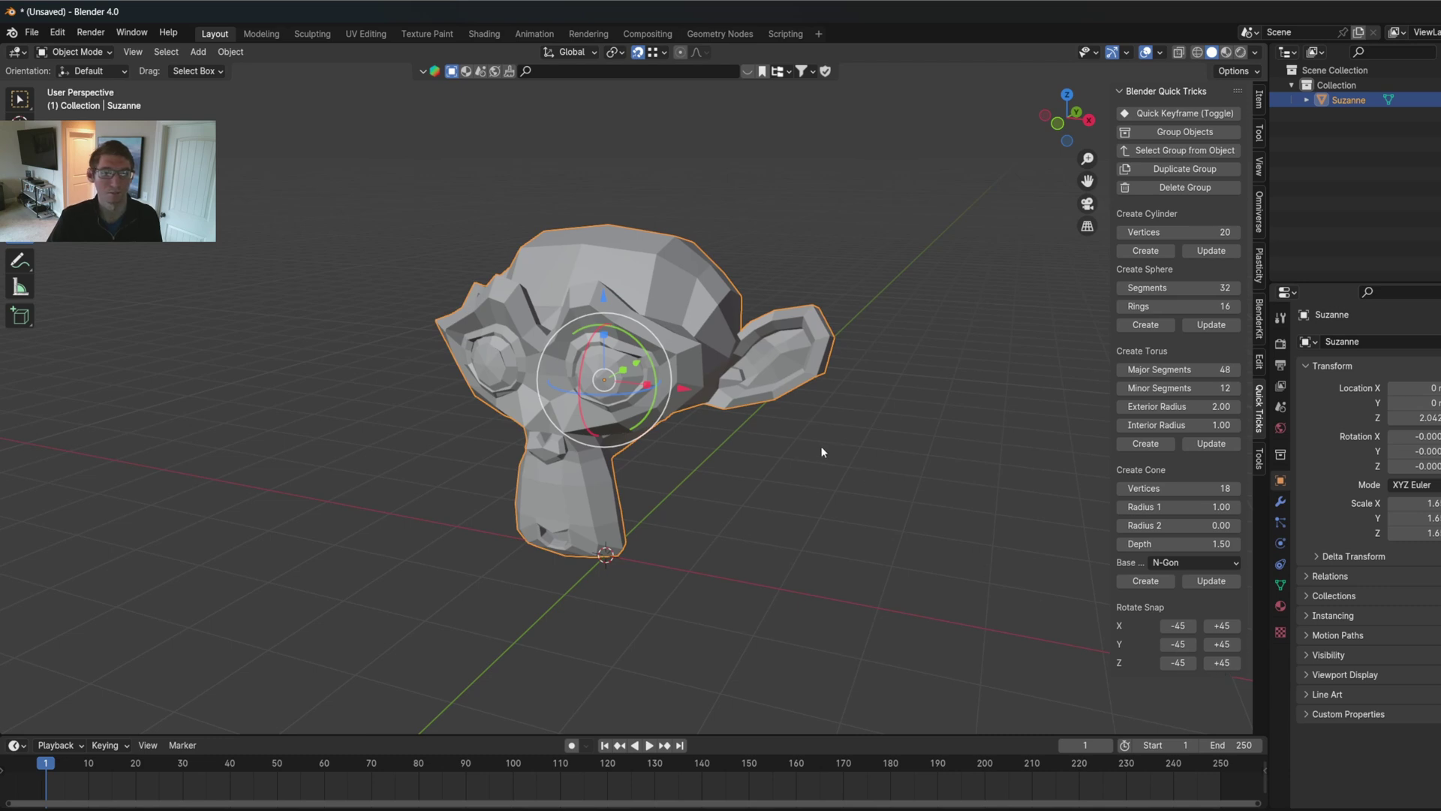
middle_drag(821, 452, 818, 443)
click(892, 457)
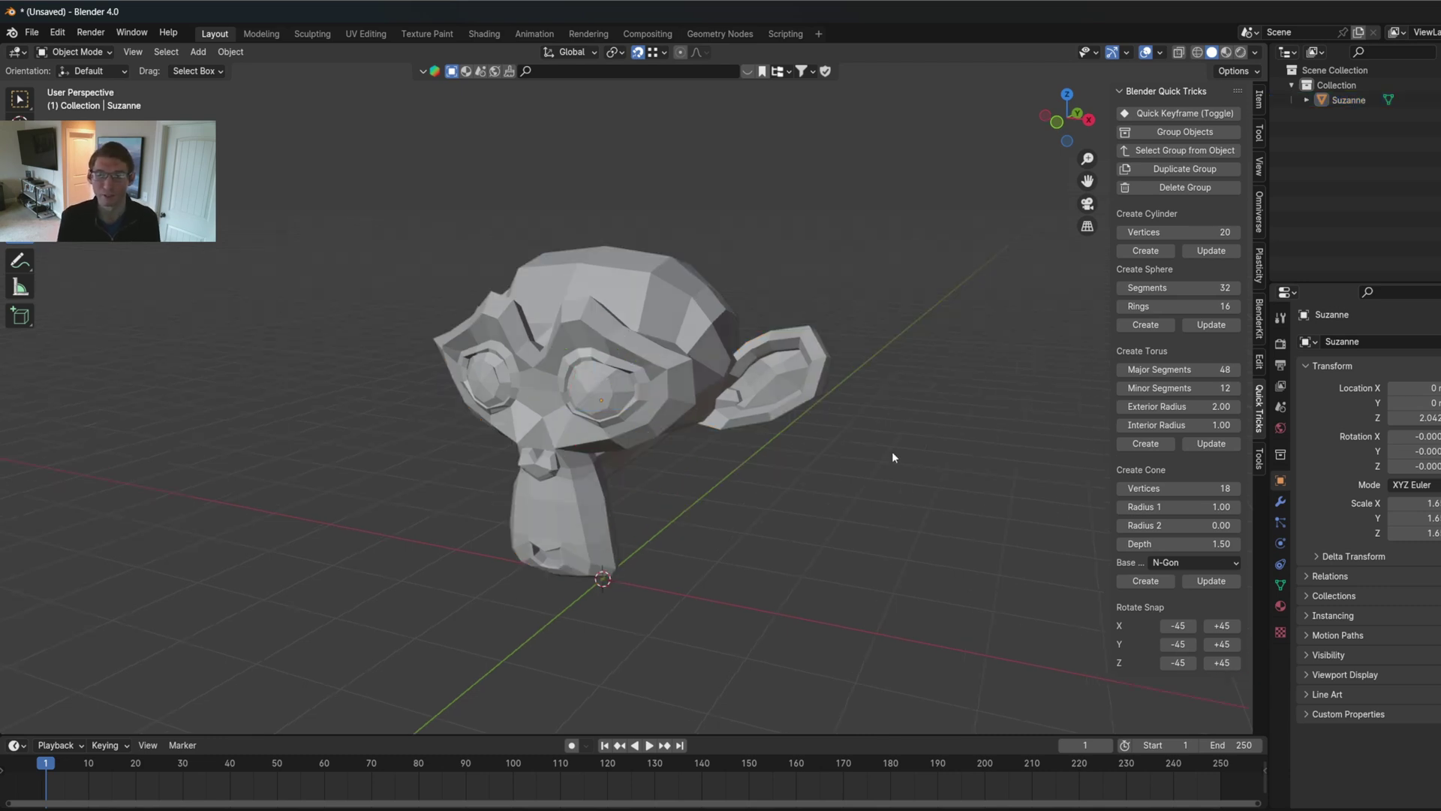